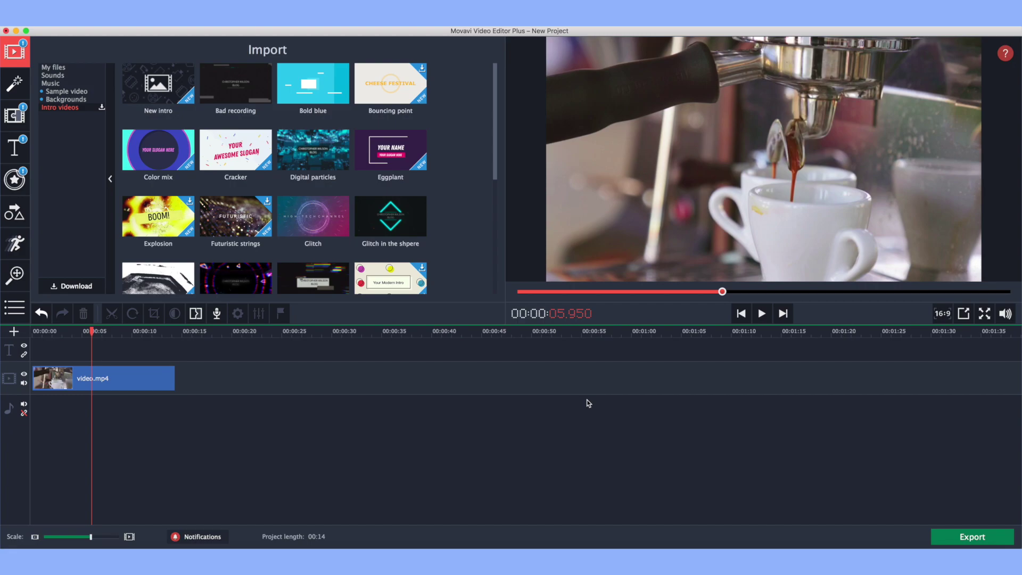
Step: Browse the intros, preview No signal and Night sky, and settle on No signal
scroll(384, 229, down, 3)
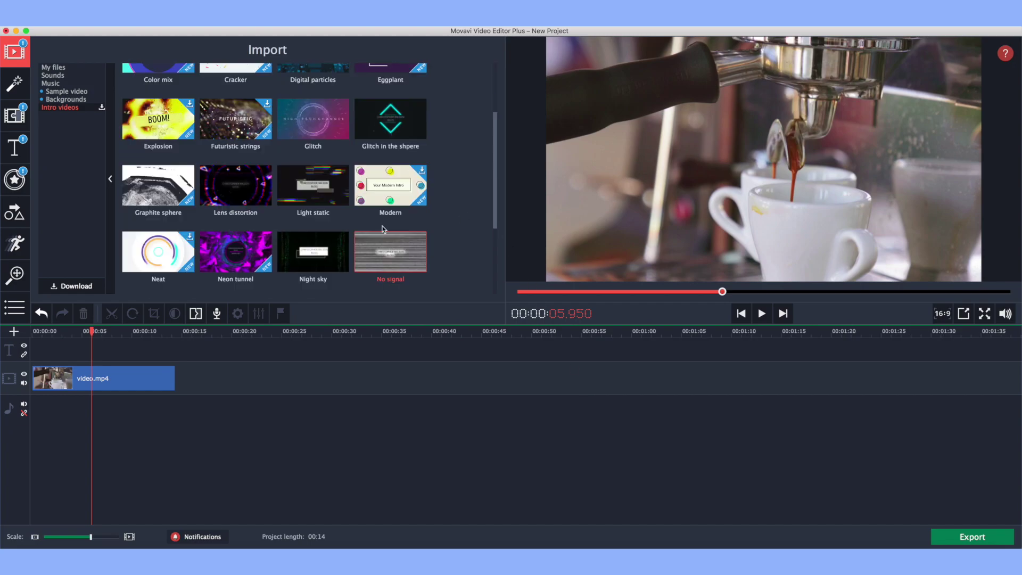
scroll(458, 254, down, 2)
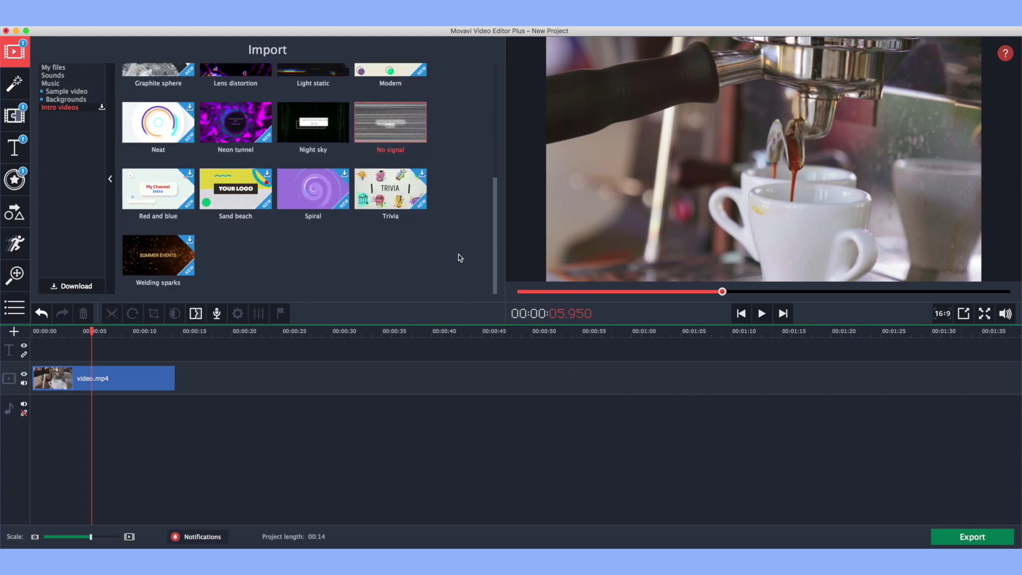
scroll(421, 216, up, 2)
scroll(311, 154, up, 2)
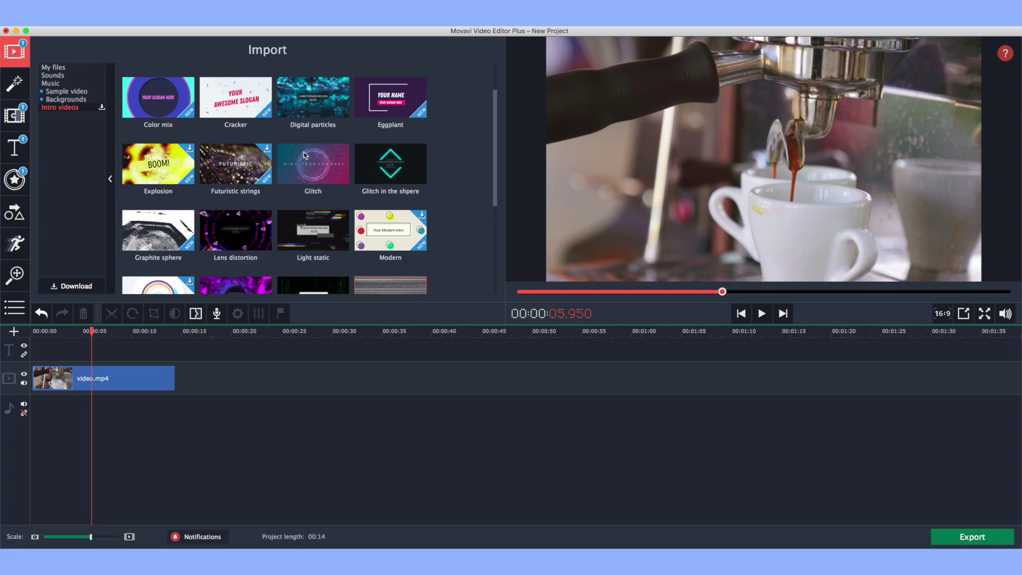
scroll(309, 154, up, 1)
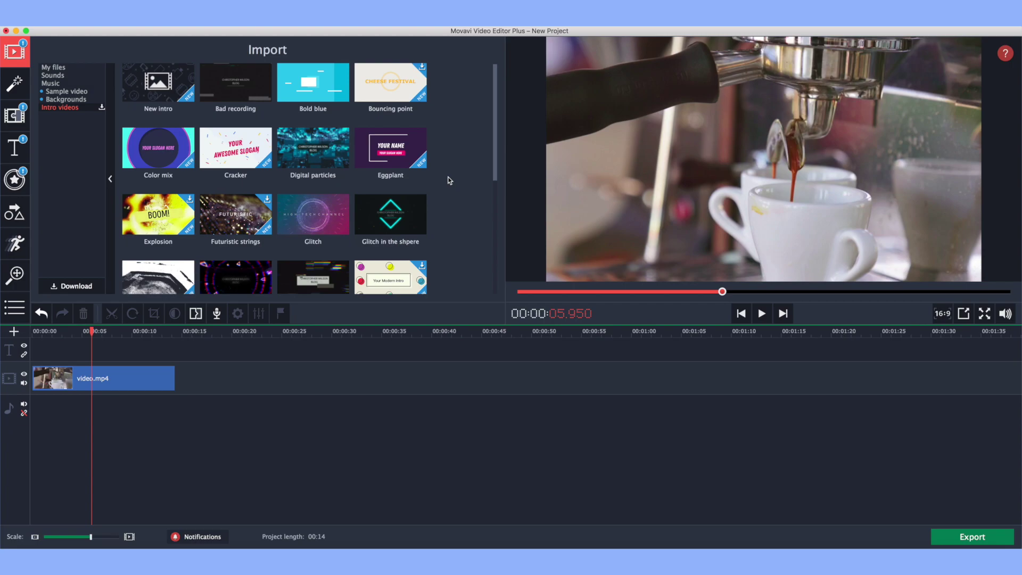
scroll(447, 181, down, 3)
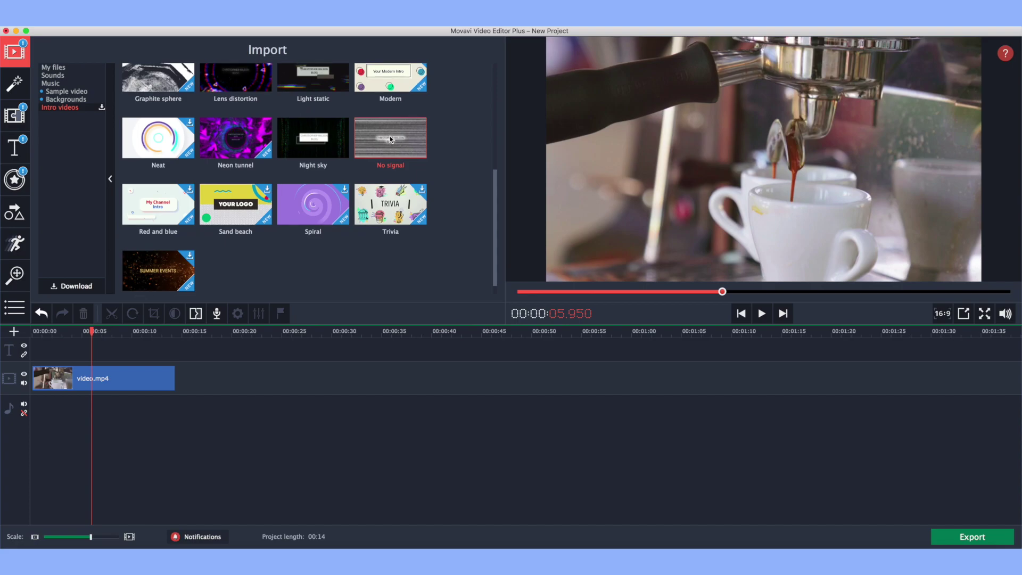
scroll(383, 136, down, 1)
click(376, 133)
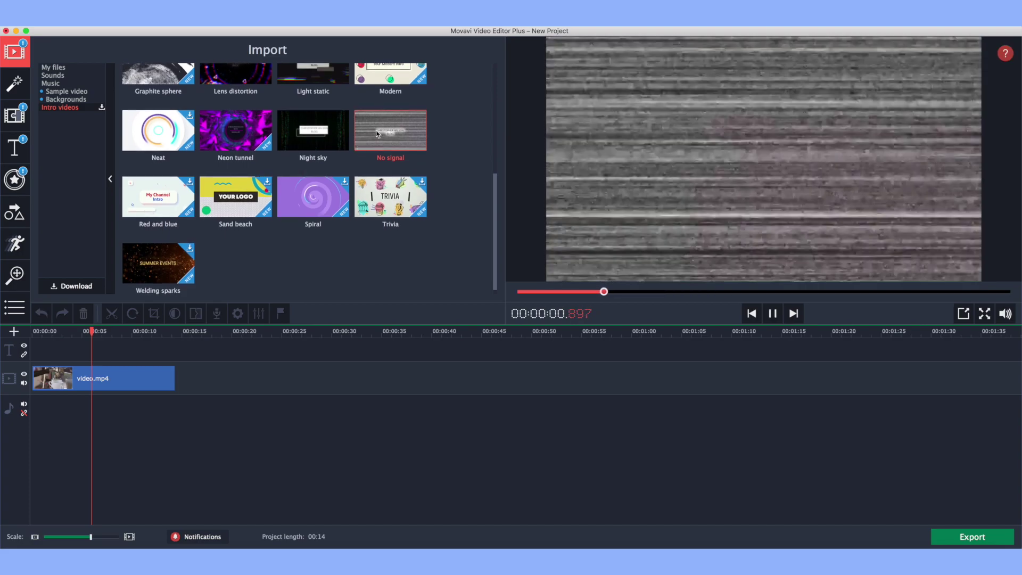
scroll(377, 134, up, 1)
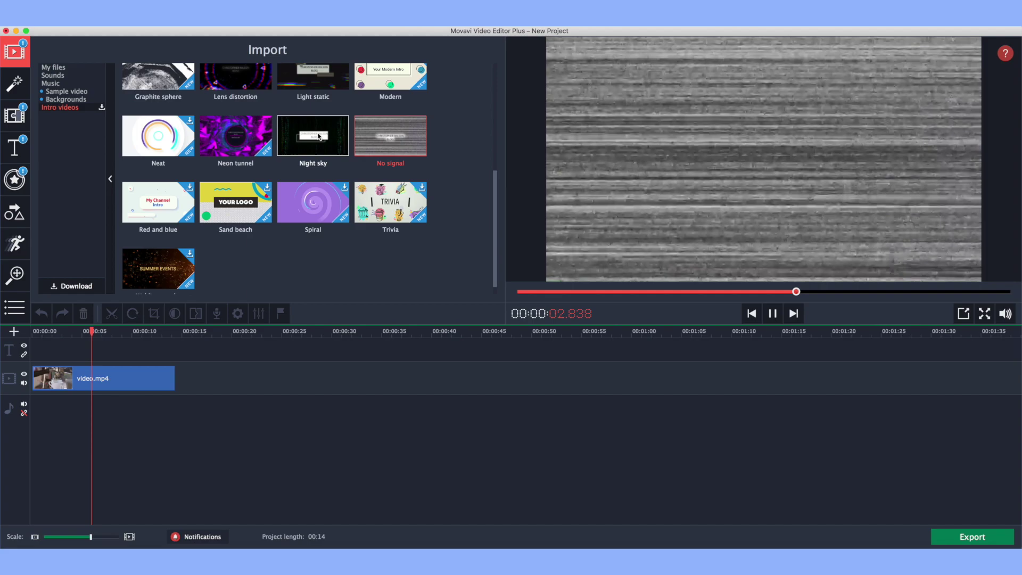
click(321, 136)
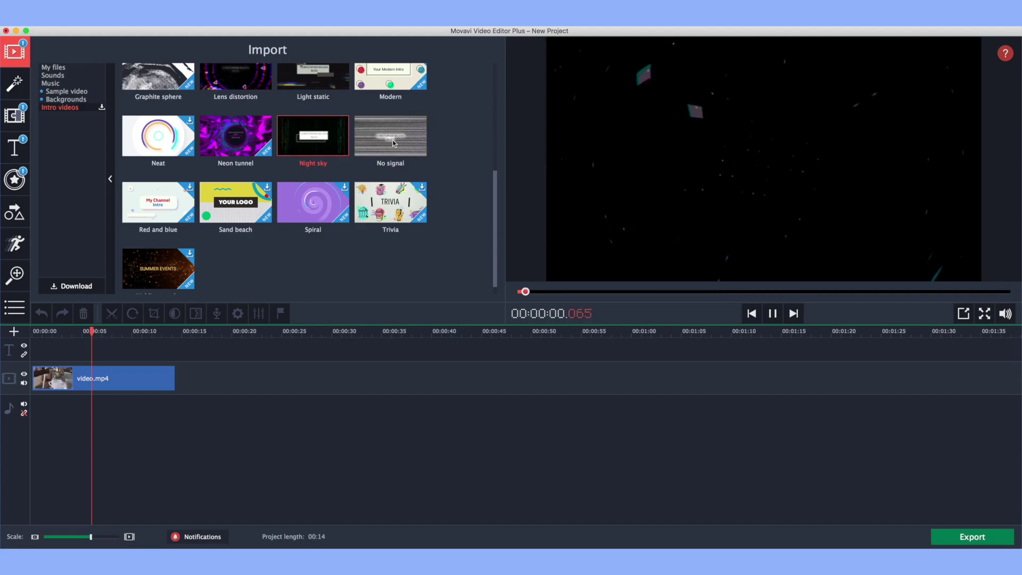
click(390, 142)
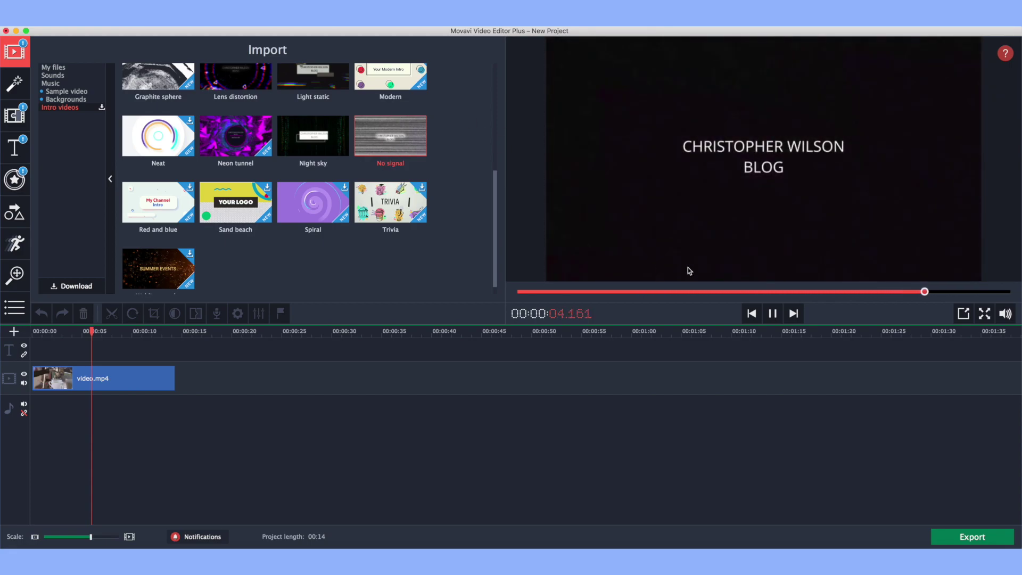
Step: Place the No signal intro at the timeline start and open its title clip for editing
drag(396, 144, 32, 375)
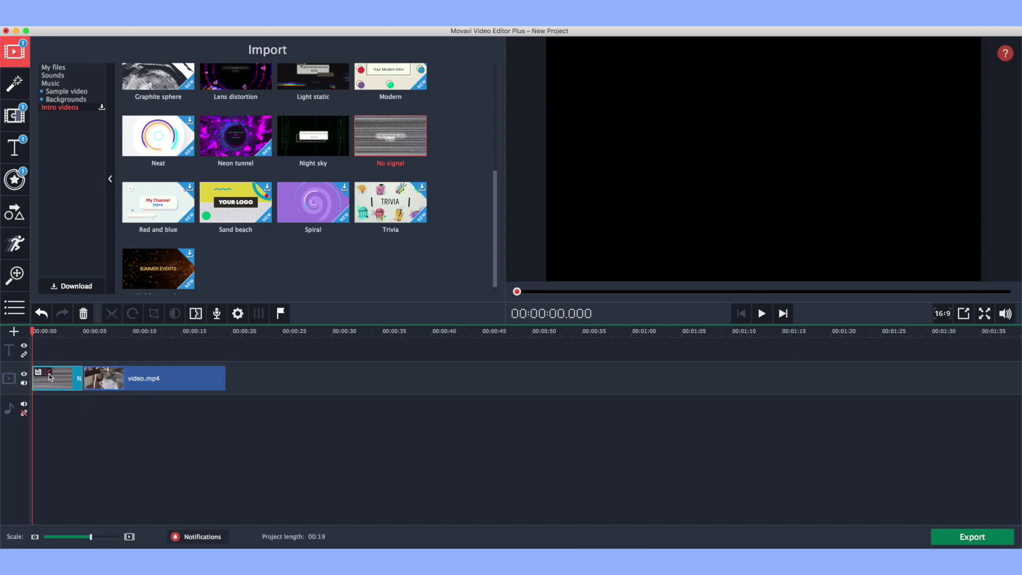
click(48, 374)
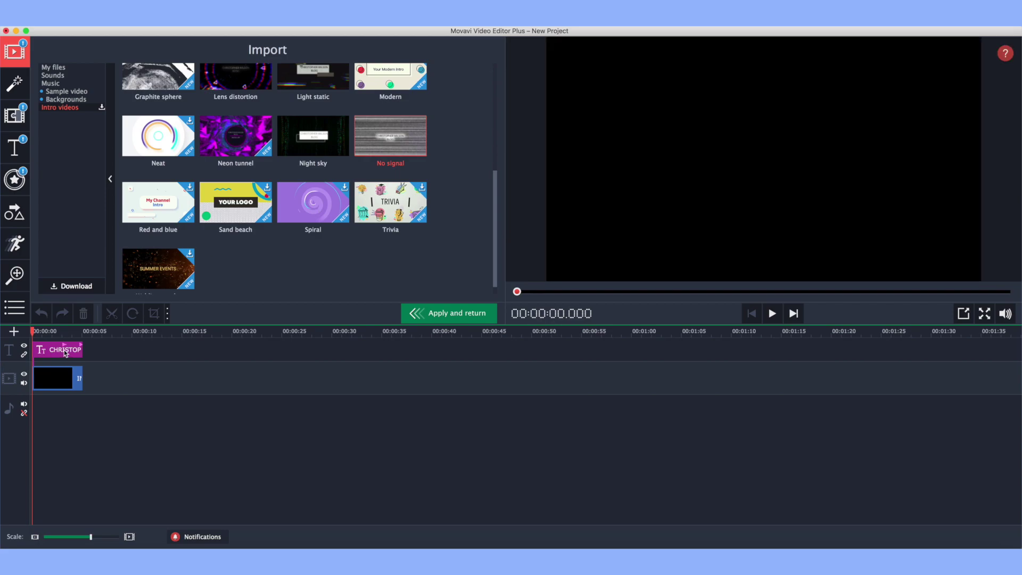
click(65, 352)
double_click(779, 145)
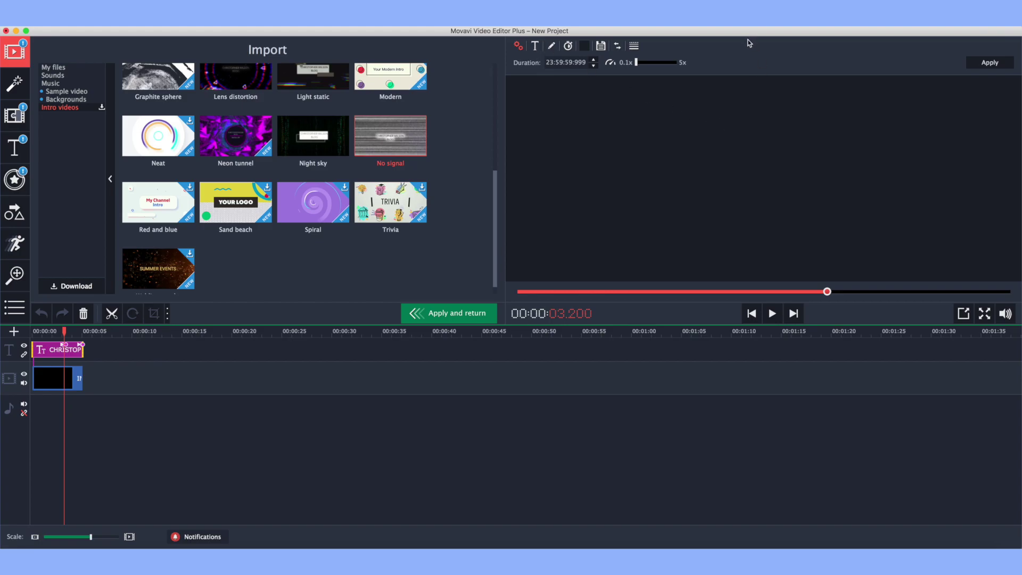
Step: Replace the intro's title text with 'iEditingX'
double_click(763, 184)
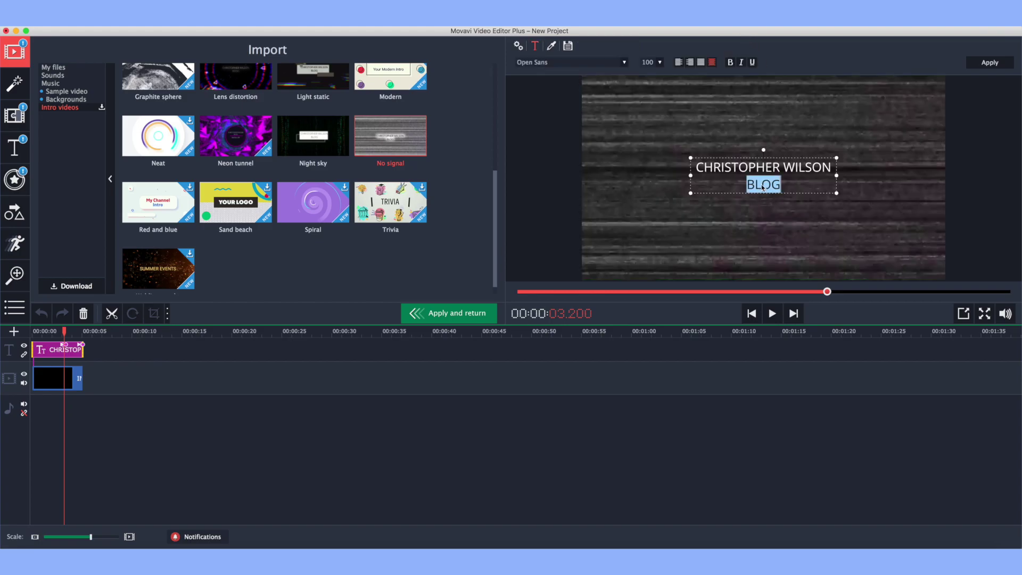
drag(797, 187, 699, 164)
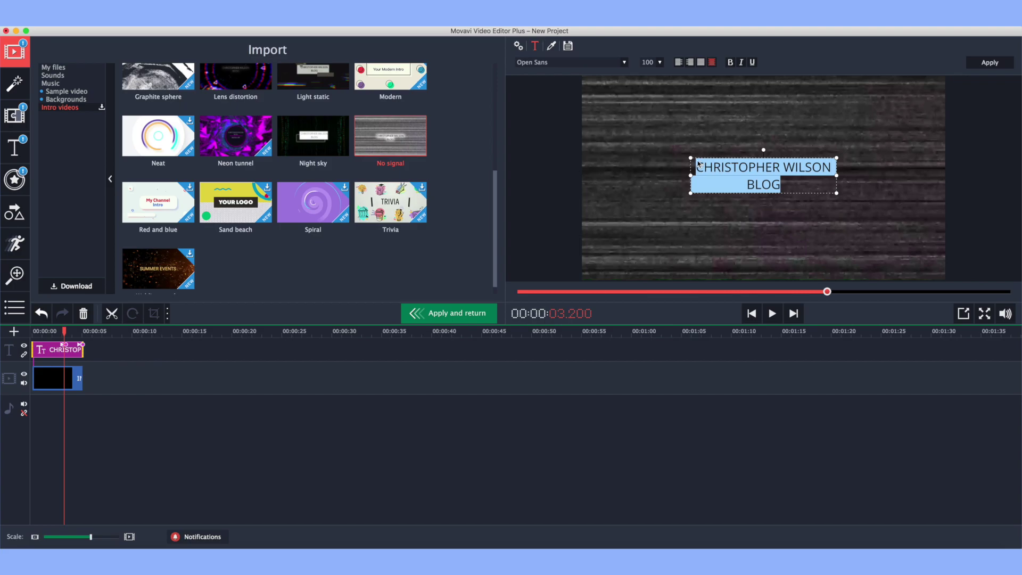
text(iEditingx)
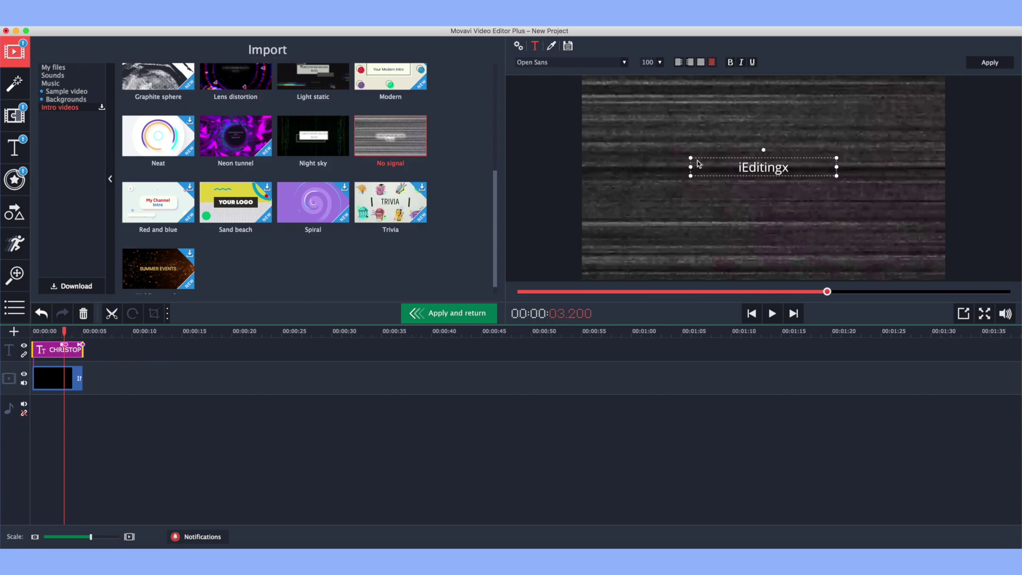
key(BackSpace)
text(X)
Step: Set the title to Helvetica Neue, bold italic, size 250
click(604, 62)
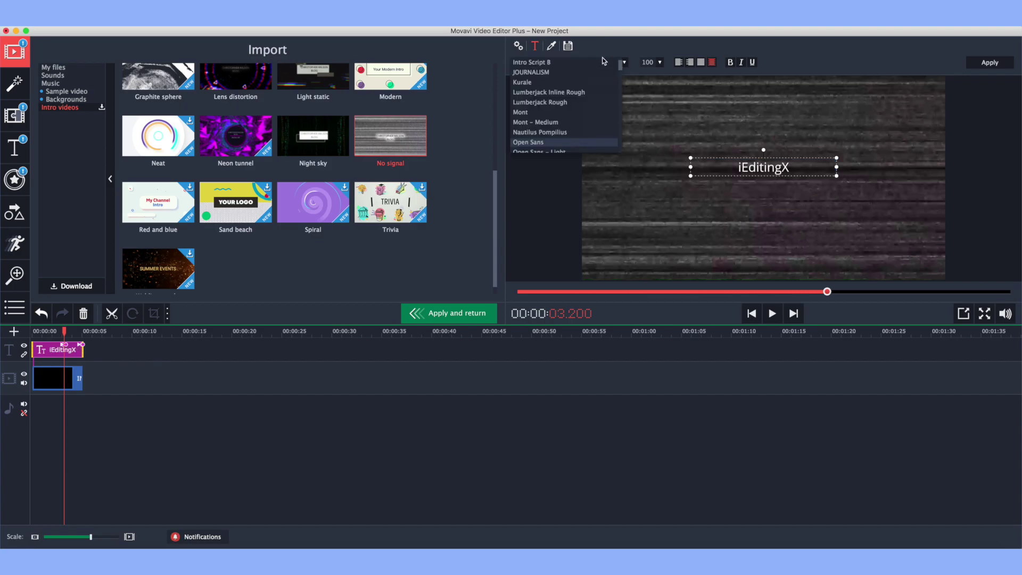
click(554, 82)
click(555, 63)
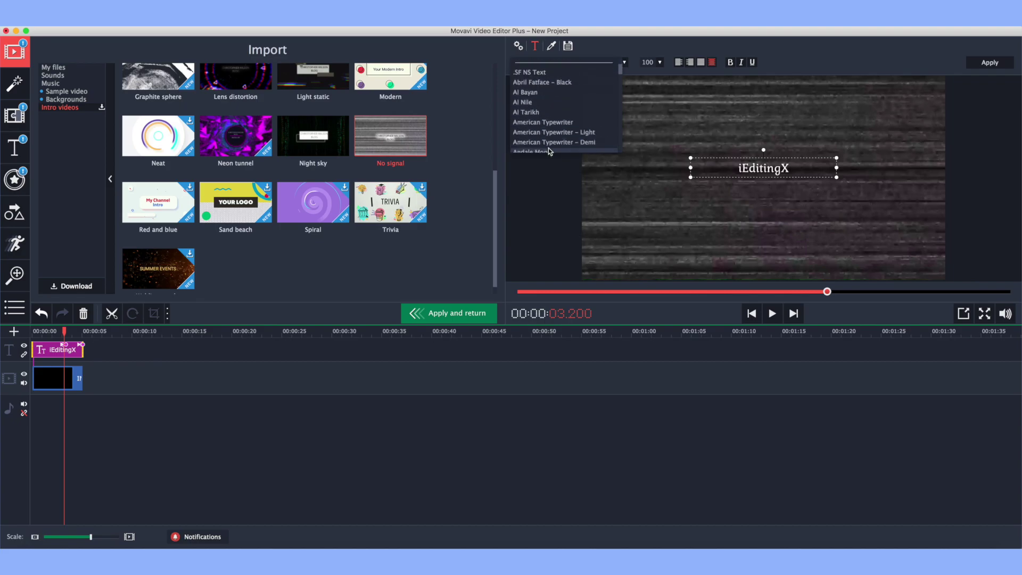
click(554, 132)
click(730, 62)
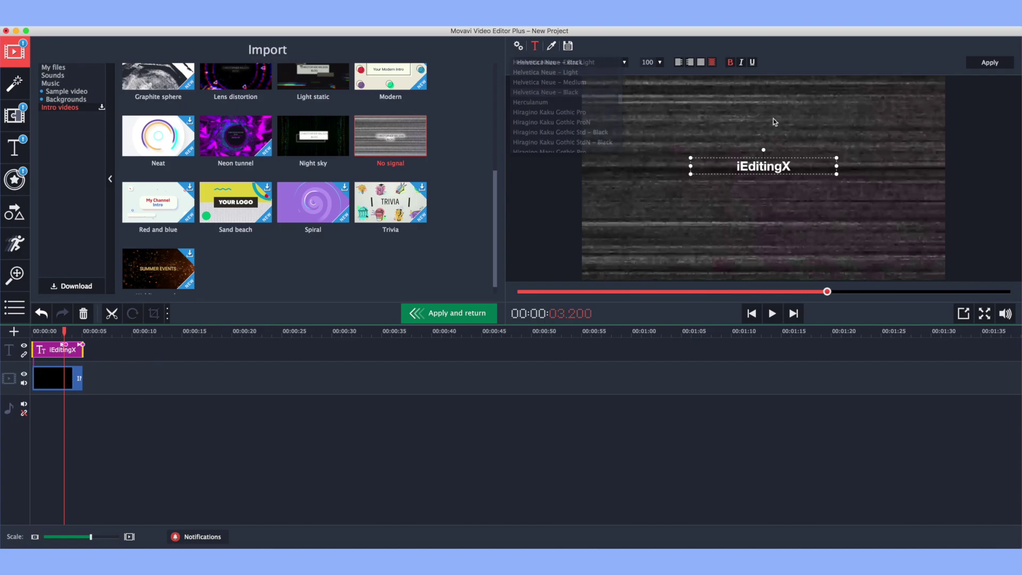
click(743, 63)
click(660, 64)
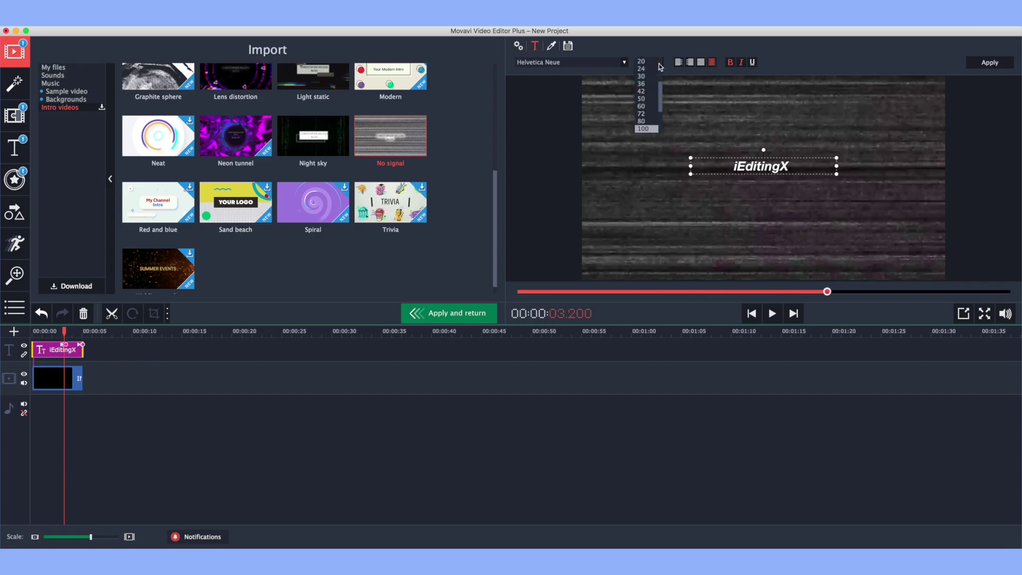
scroll(647, 109, down, 3)
click(651, 110)
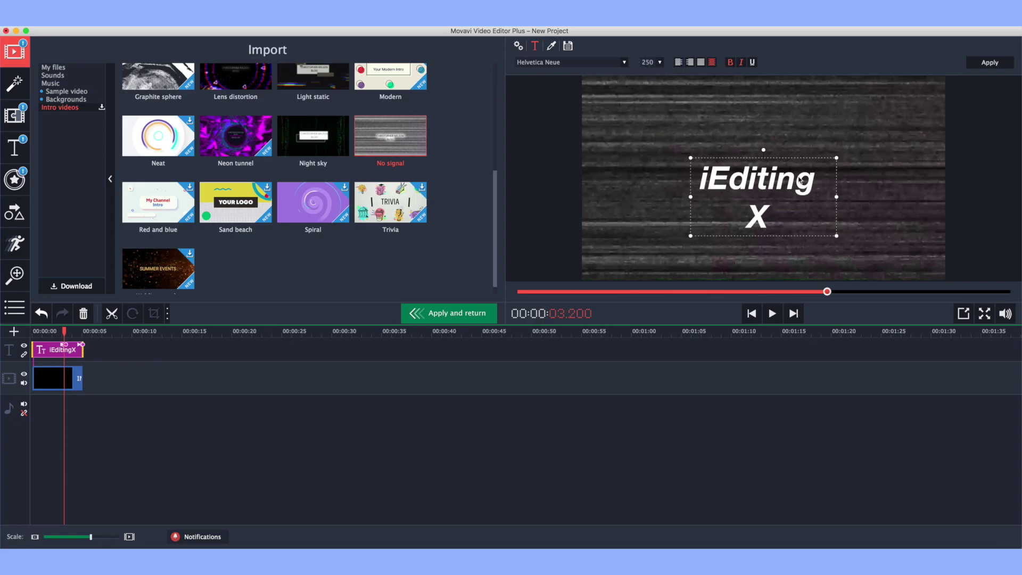
Step: Widen the title box so iEditingX fits one line, center it, and apply
drag(837, 197, 881, 197)
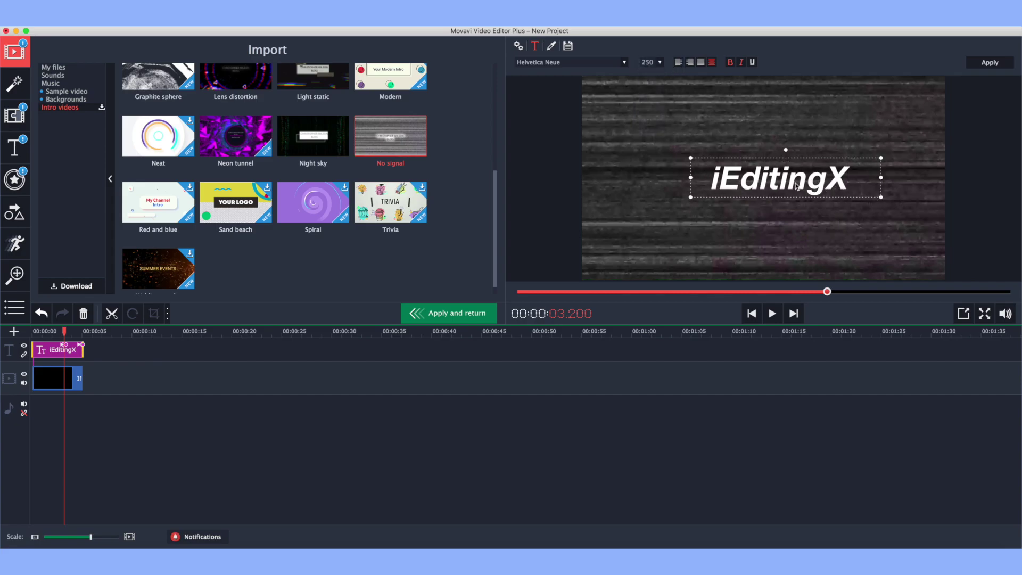
drag(797, 185, 827, 184)
drag(785, 151, 769, 174)
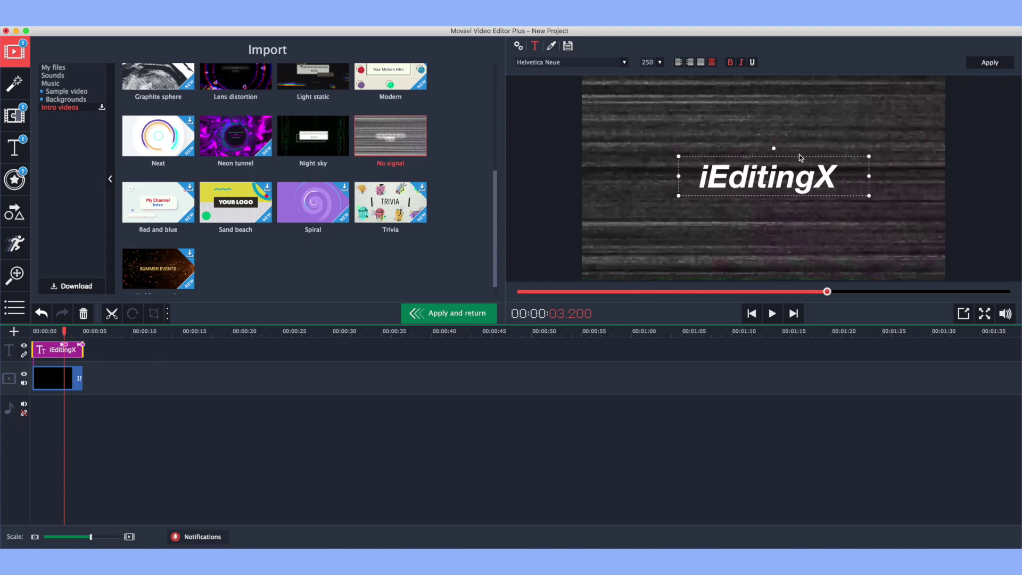
click(990, 62)
Step: Return to the project, play the new intro, and park the playhead at 06.050
click(448, 313)
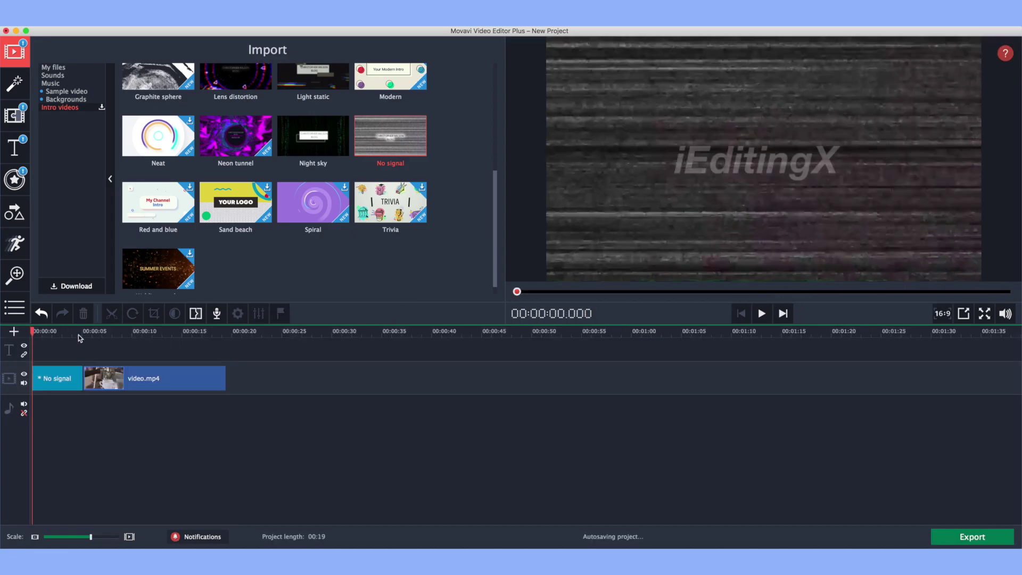
click(762, 314)
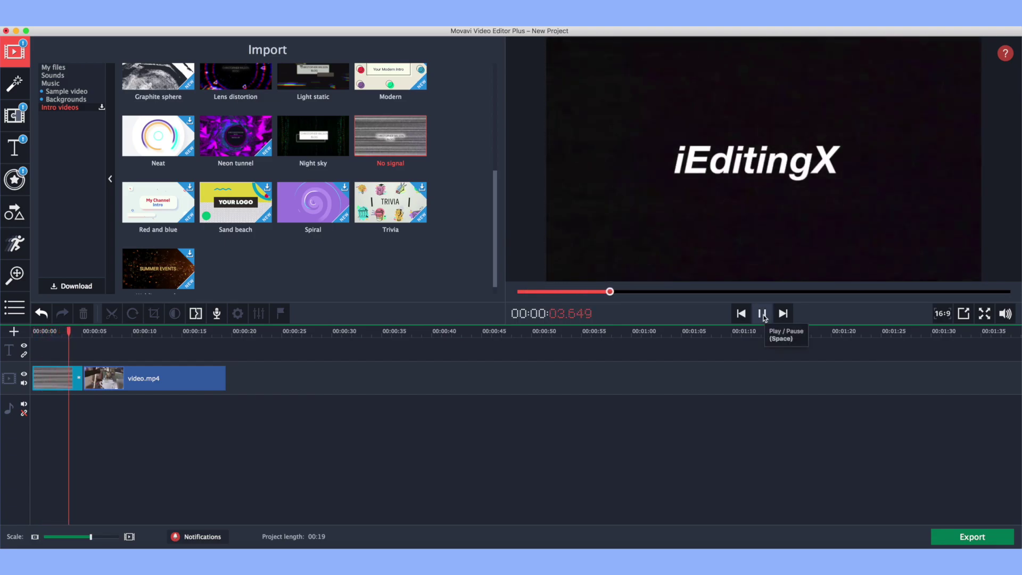
click(763, 314)
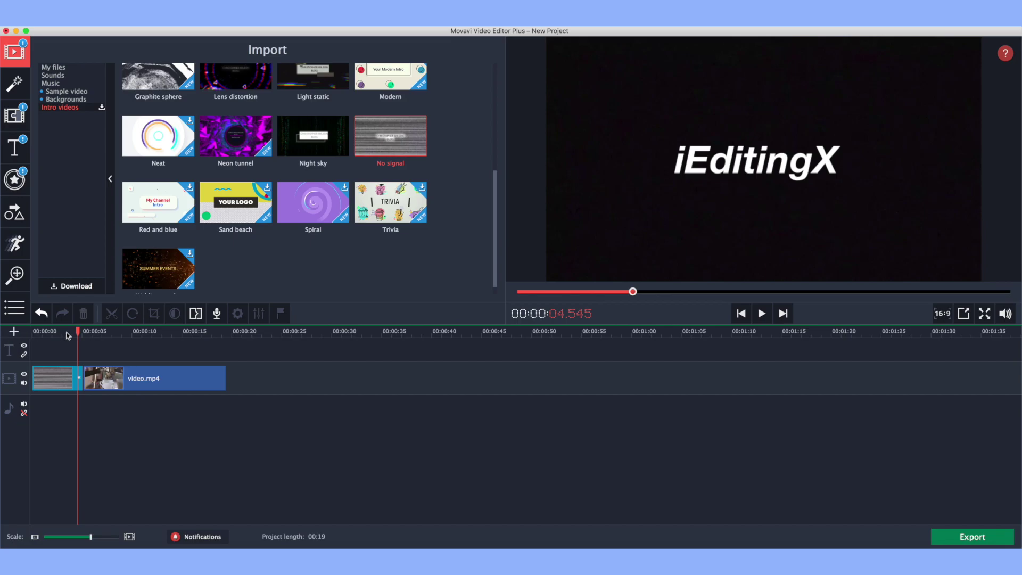
mouse_move(78, 331)
mouse_down()
mouse_move(109, 335)
mouse_move(94, 342)
mouse_up()
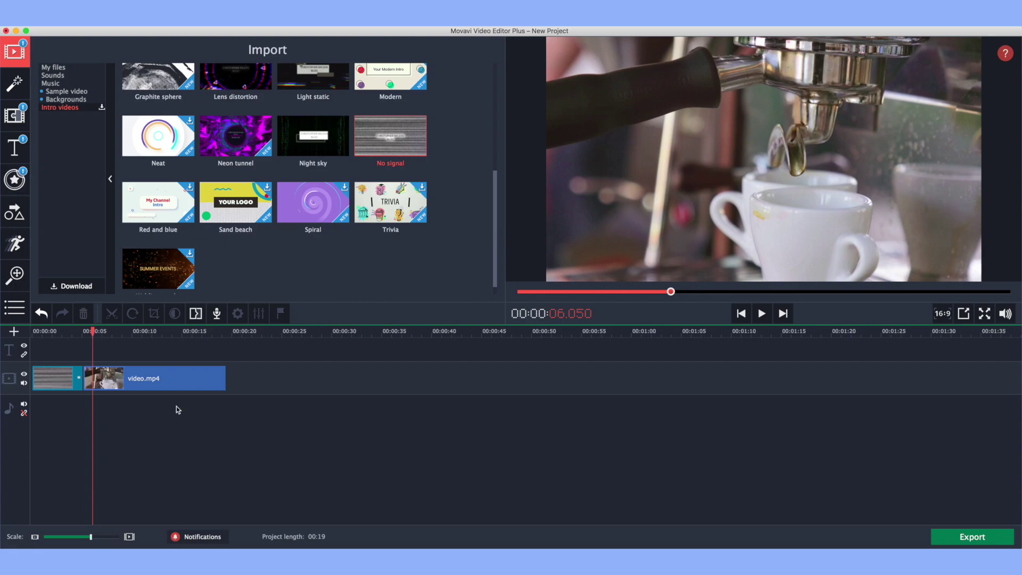
Step: Browse the Featured, Noise, Artistic and Adjustments filters, previewing Fish Eye – reduce and Film strip – 9x9
click(15, 82)
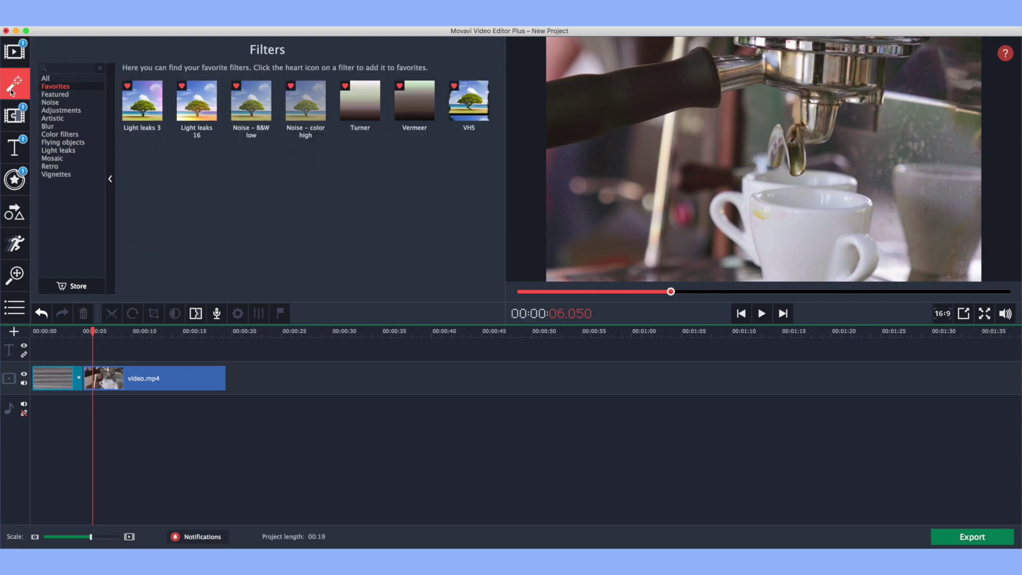
click(81, 94)
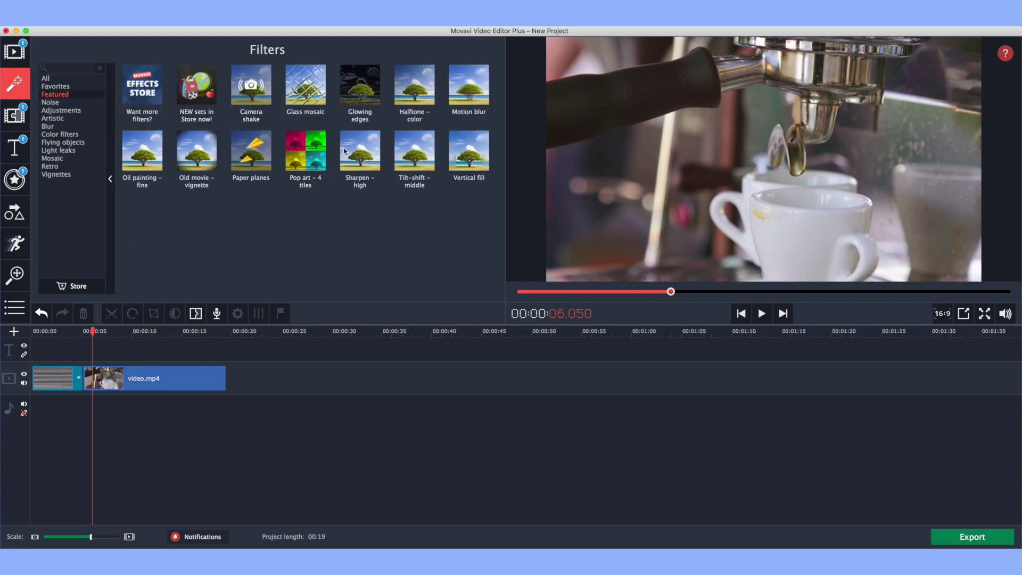
click(51, 102)
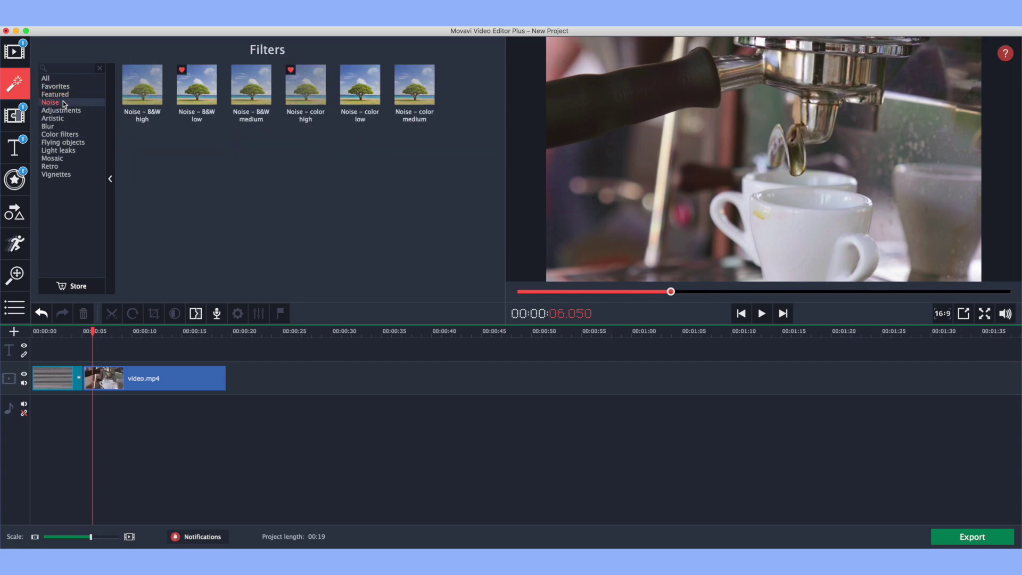
click(89, 118)
click(88, 111)
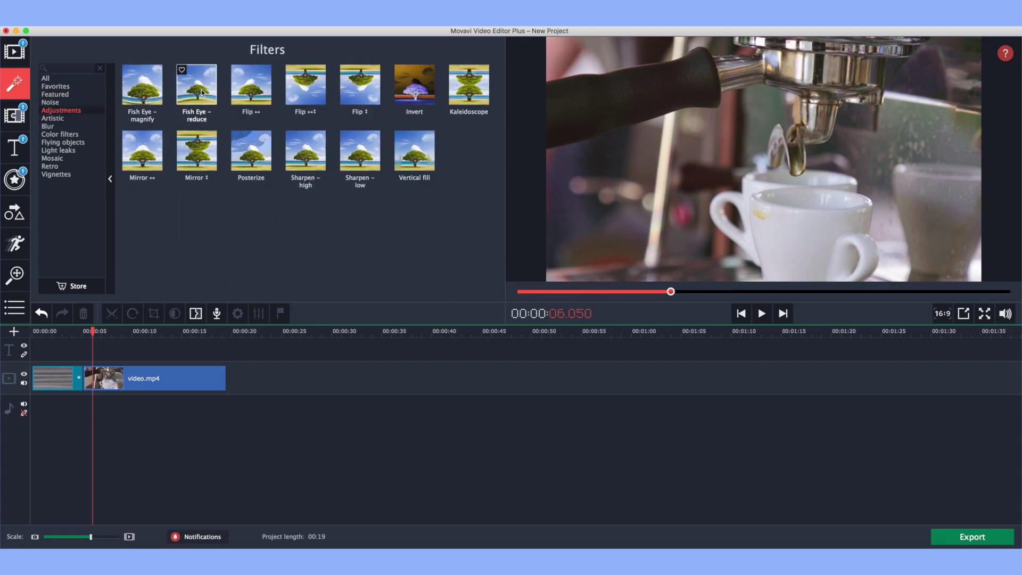
click(214, 98)
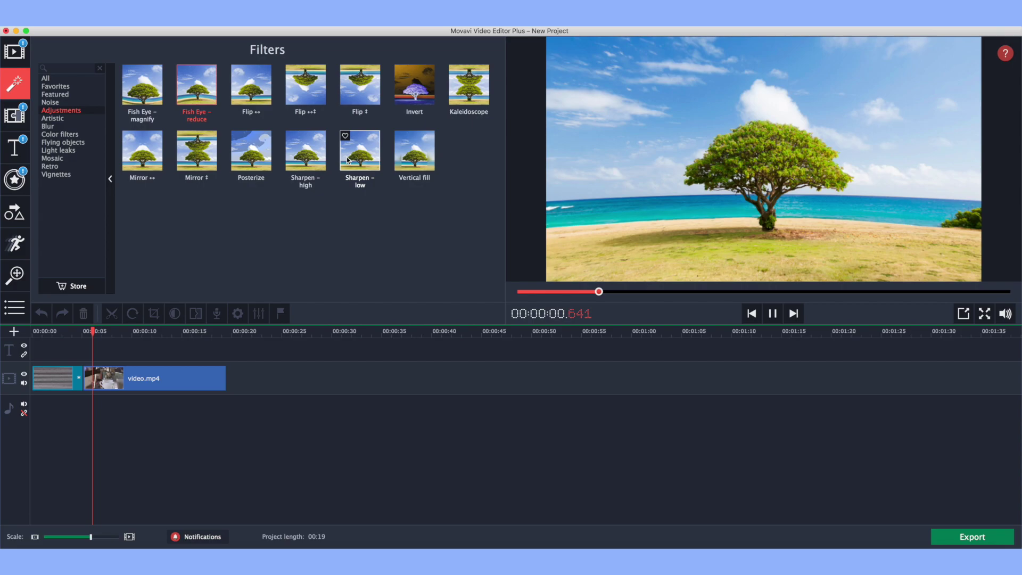
click(88, 118)
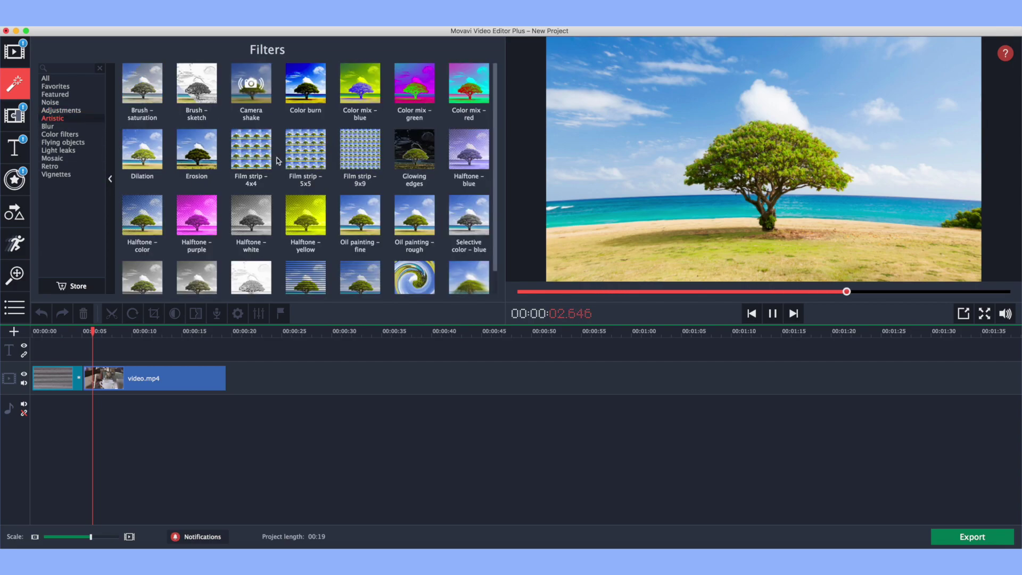
scroll(278, 161, down, 2)
scroll(314, 144, up, 2)
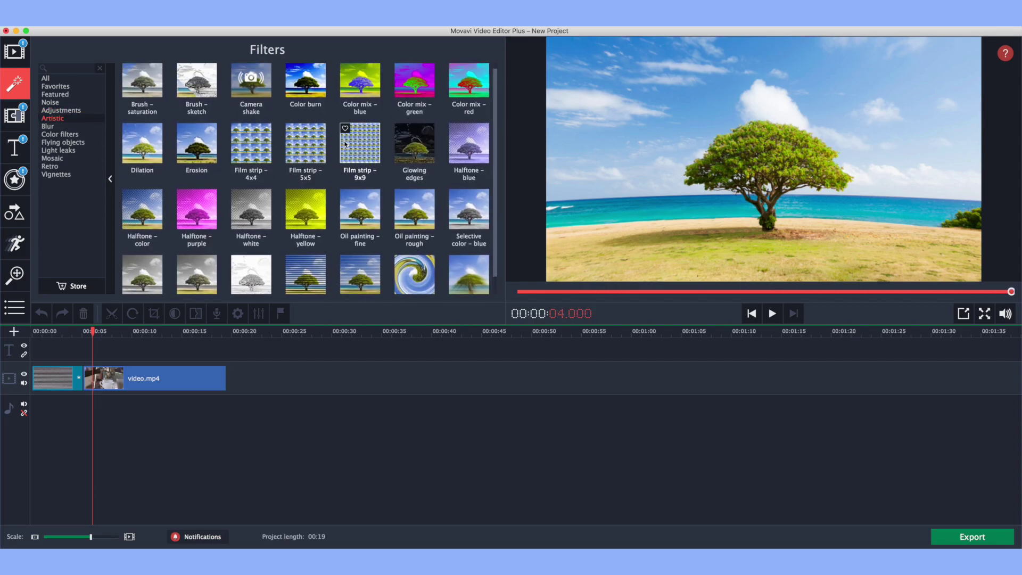
click(347, 142)
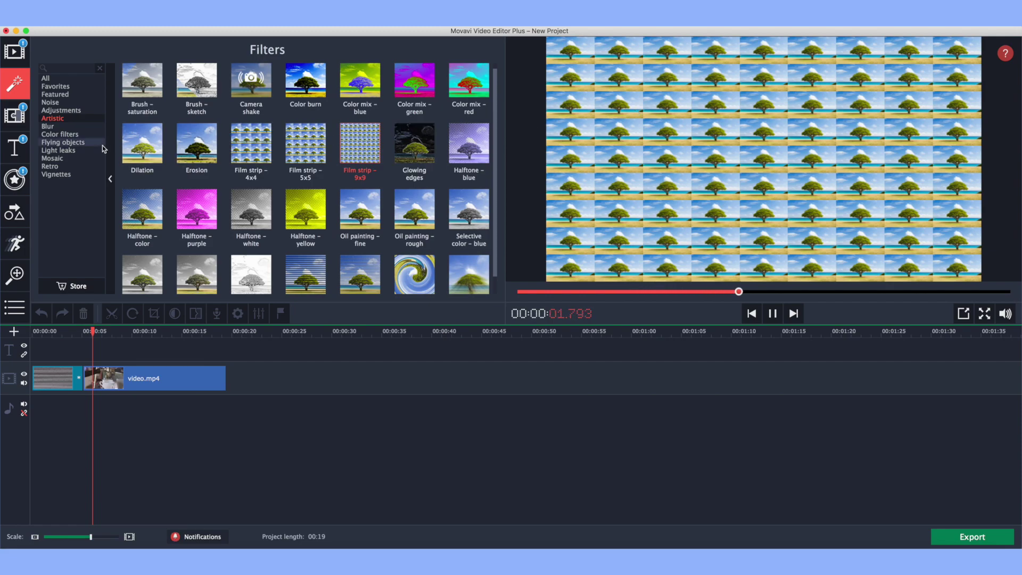
Step: Look through the Blur, Color, Flying objects, Light leaks, Mosaic and Retro categories, ending on Favorites
click(68, 126)
click(68, 135)
click(67, 143)
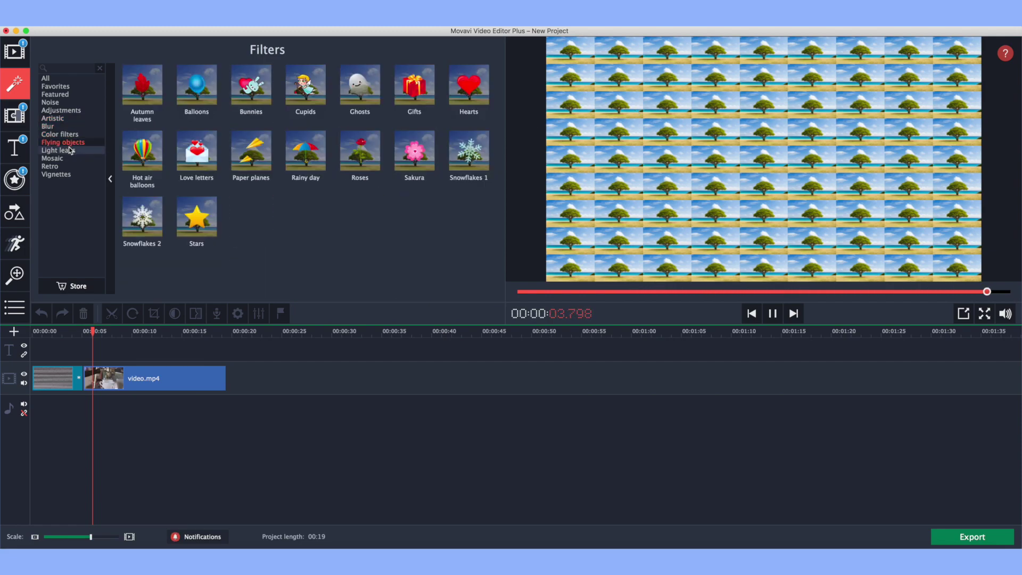
click(67, 150)
click(68, 159)
click(70, 167)
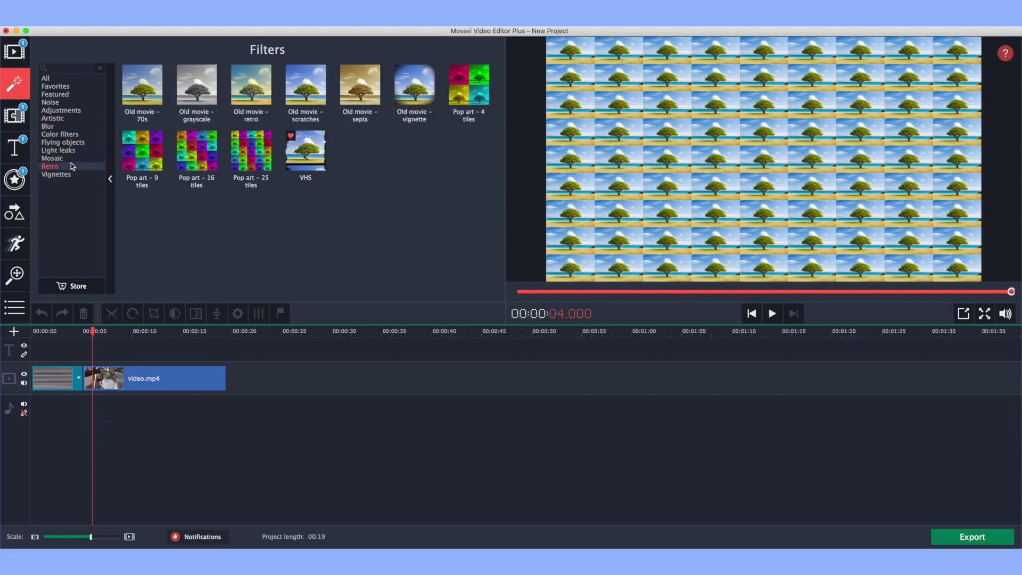
click(59, 86)
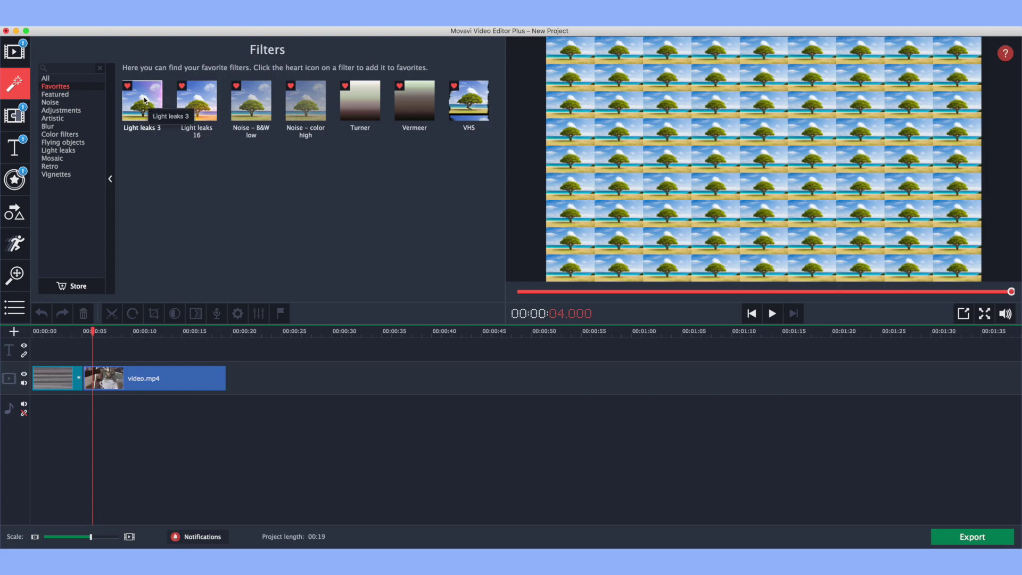
drag(144, 99, 113, 377)
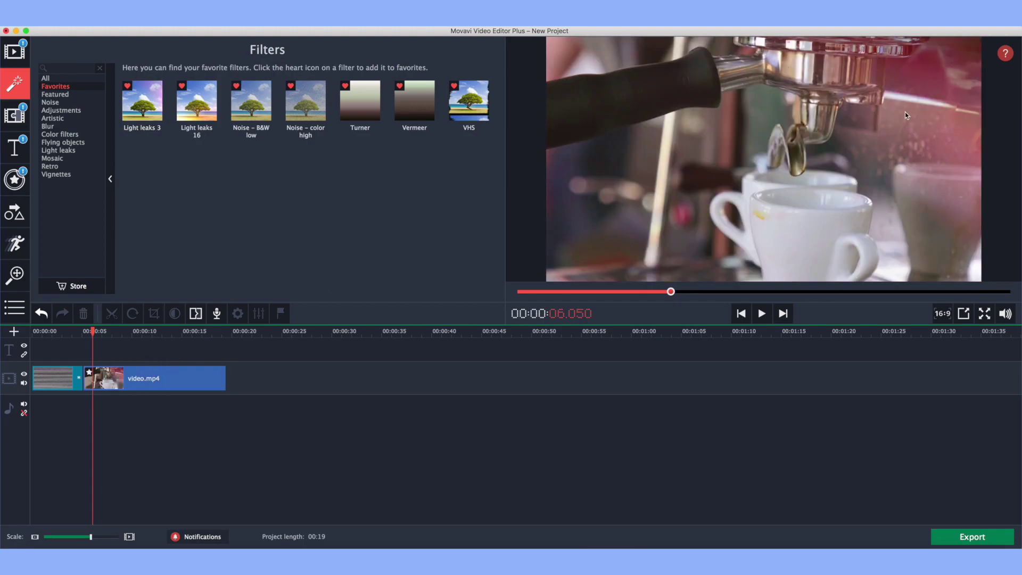
click(762, 313)
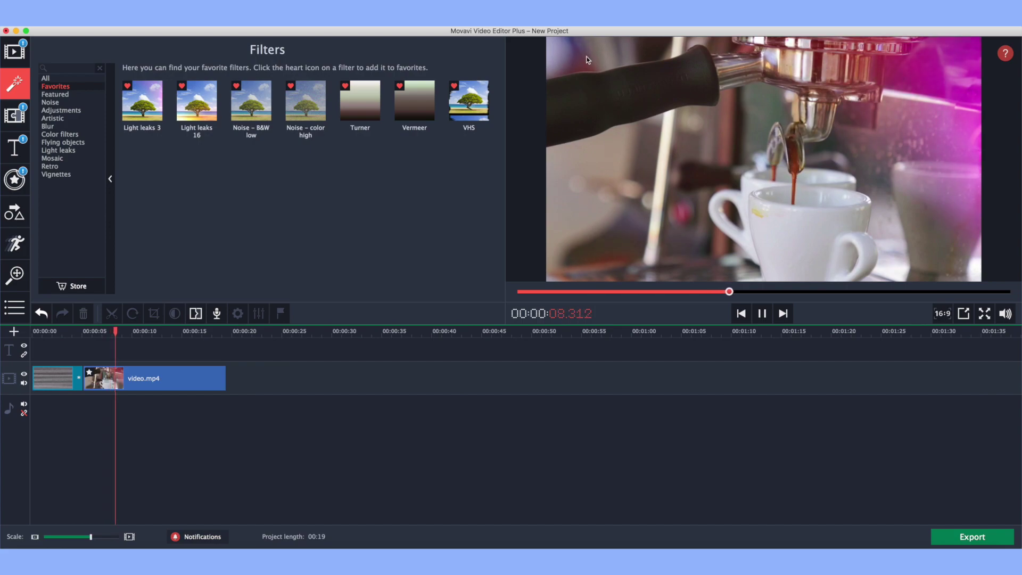
click(762, 313)
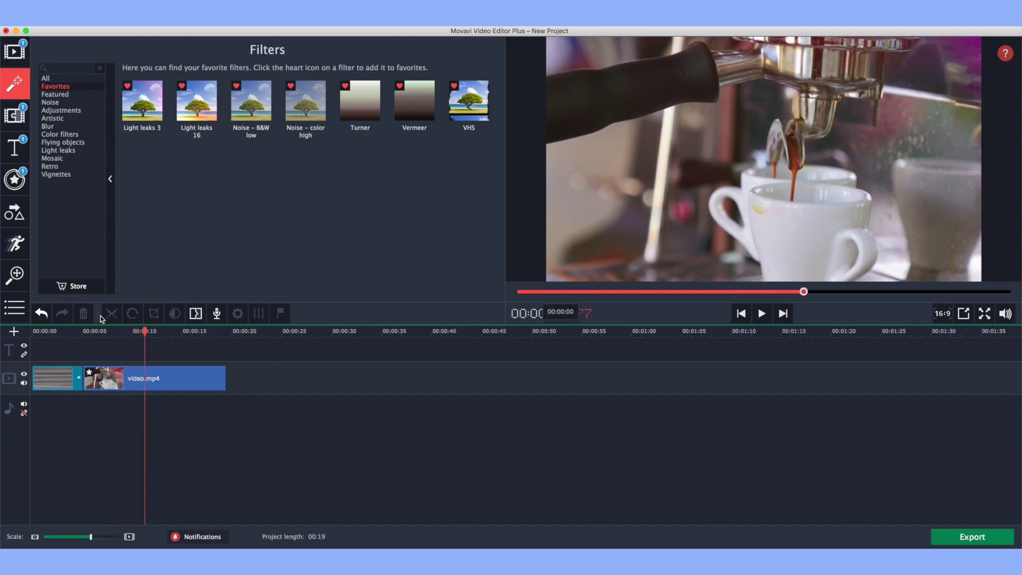
click(52, 316)
drag(206, 99, 175, 385)
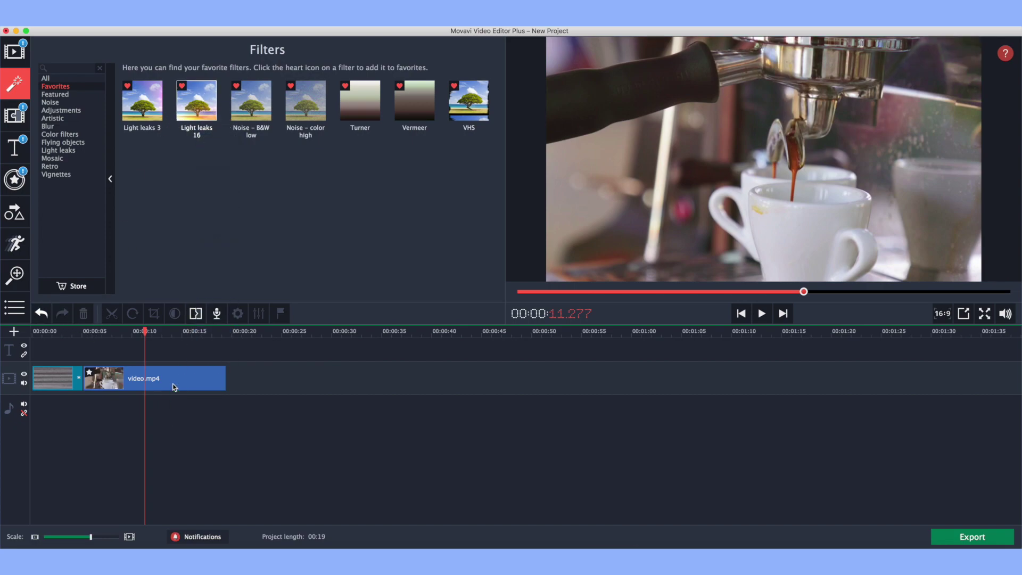
click(762, 313)
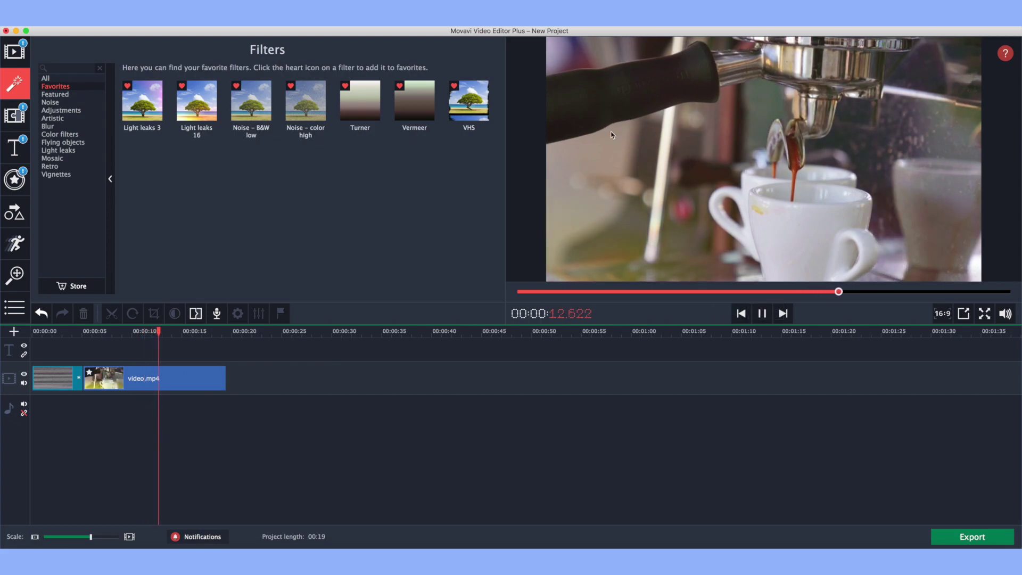
click(763, 314)
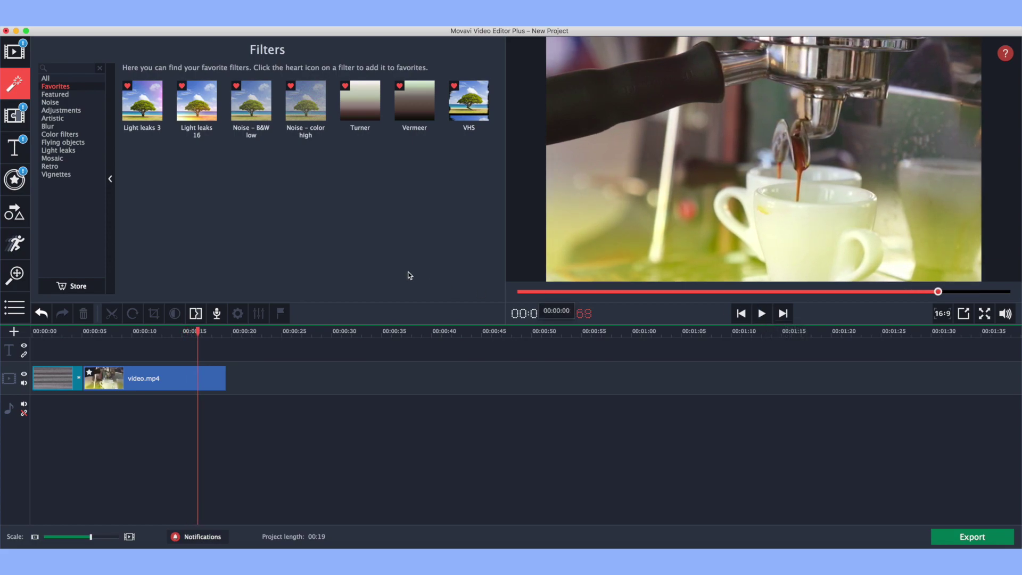
click(41, 314)
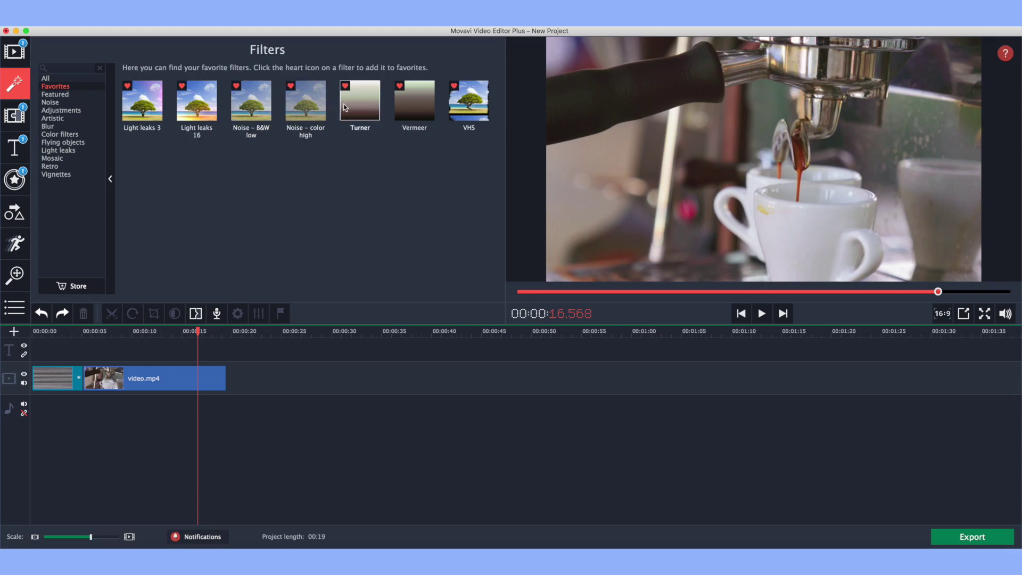
Step: Apply the Noise – B&W low filter from Favorites to video.mp4 and select the clip
click(50, 102)
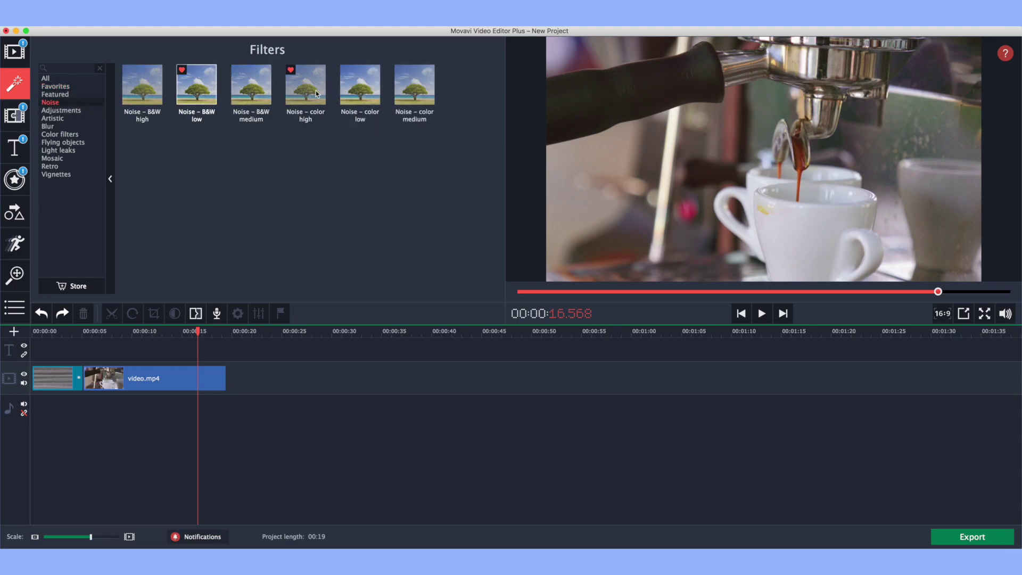
click(92, 94)
click(89, 87)
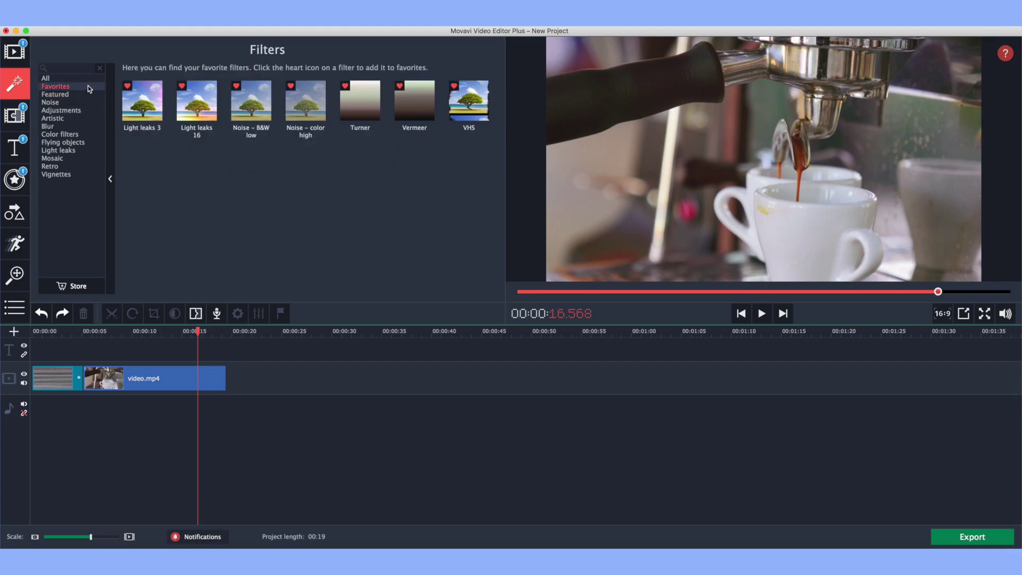
drag(252, 101, 168, 375)
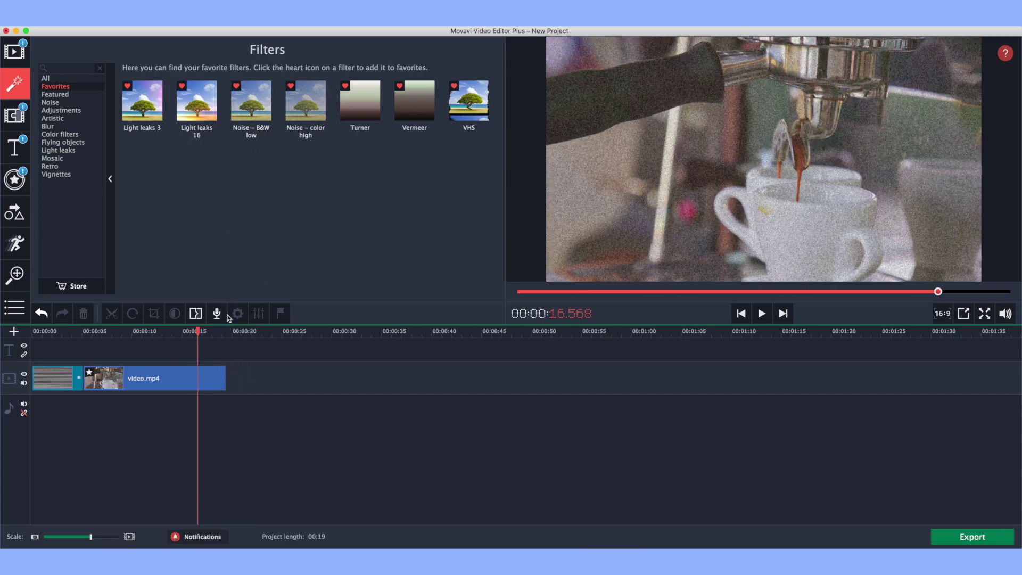
click(167, 375)
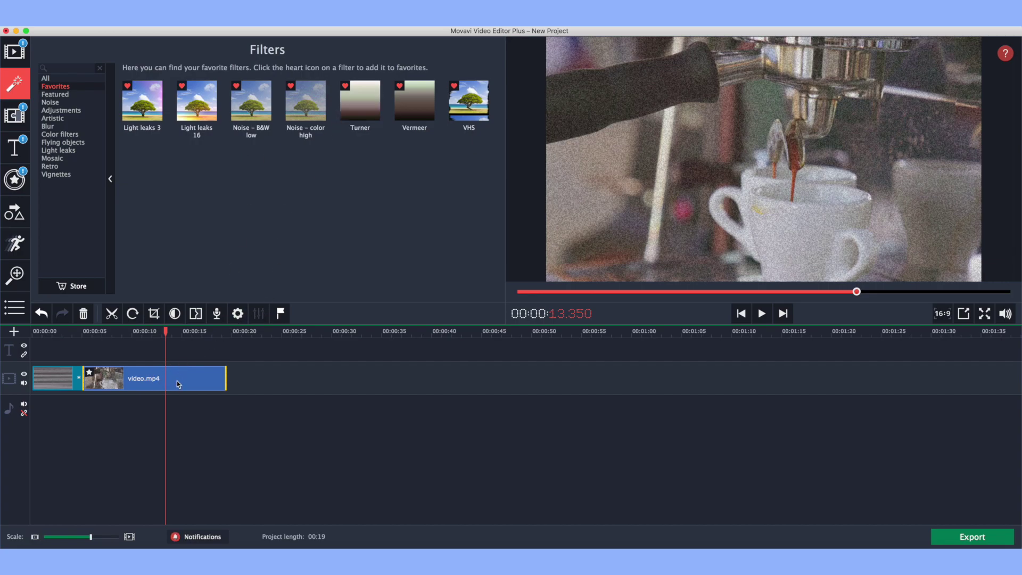
click(238, 314)
click(103, 235)
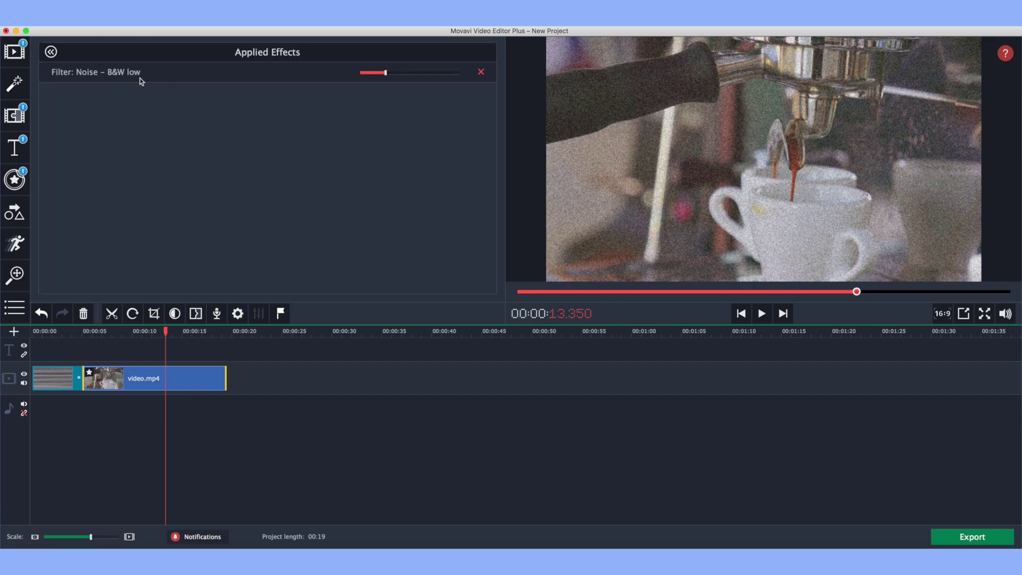
mouse_move(383, 74)
mouse_down()
mouse_move(372, 73)
mouse_move(422, 76)
mouse_move(366, 80)
mouse_up()
click(481, 72)
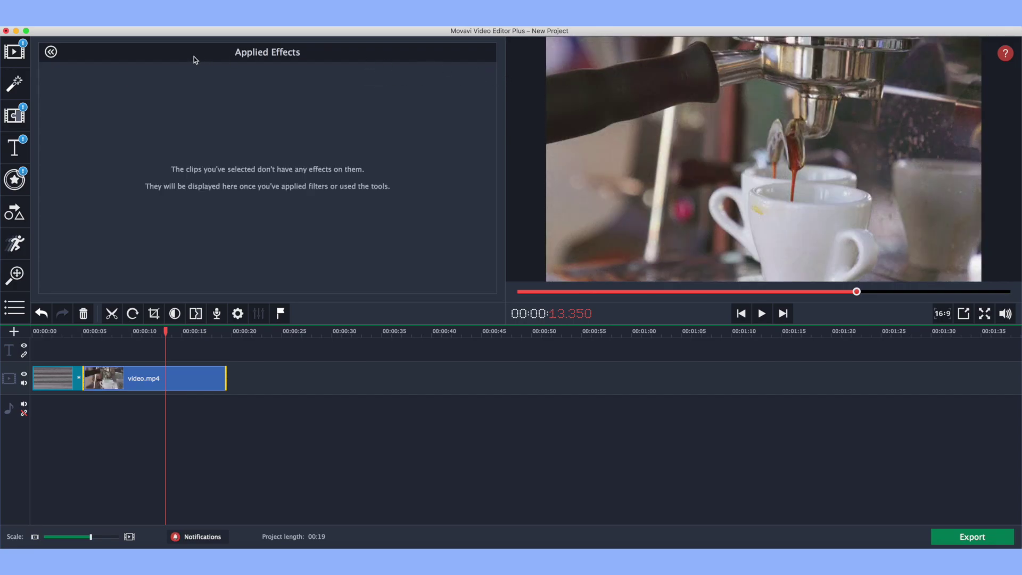
click(50, 51)
click(15, 83)
drag(301, 112, 107, 379)
click(236, 315)
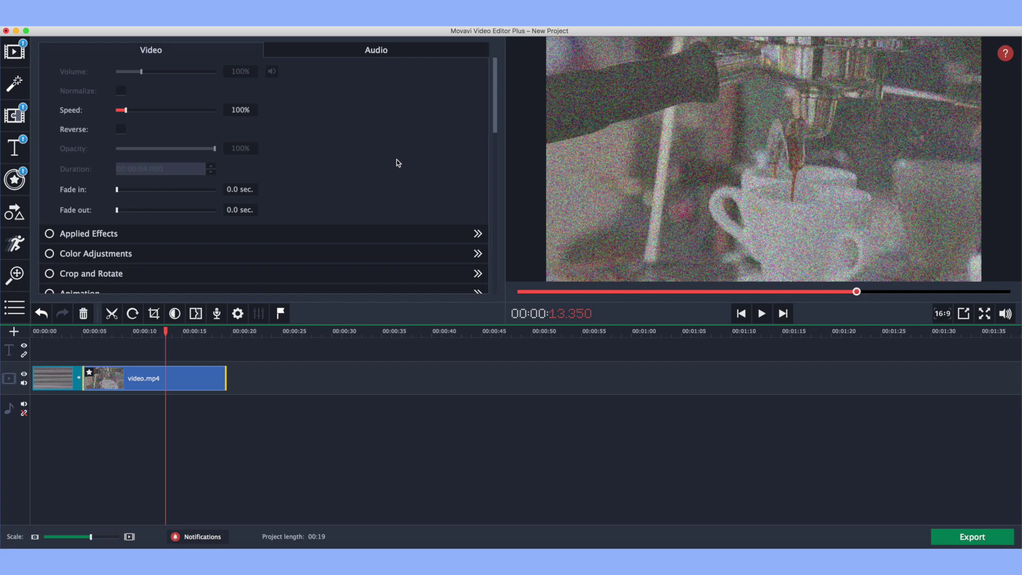
click(246, 233)
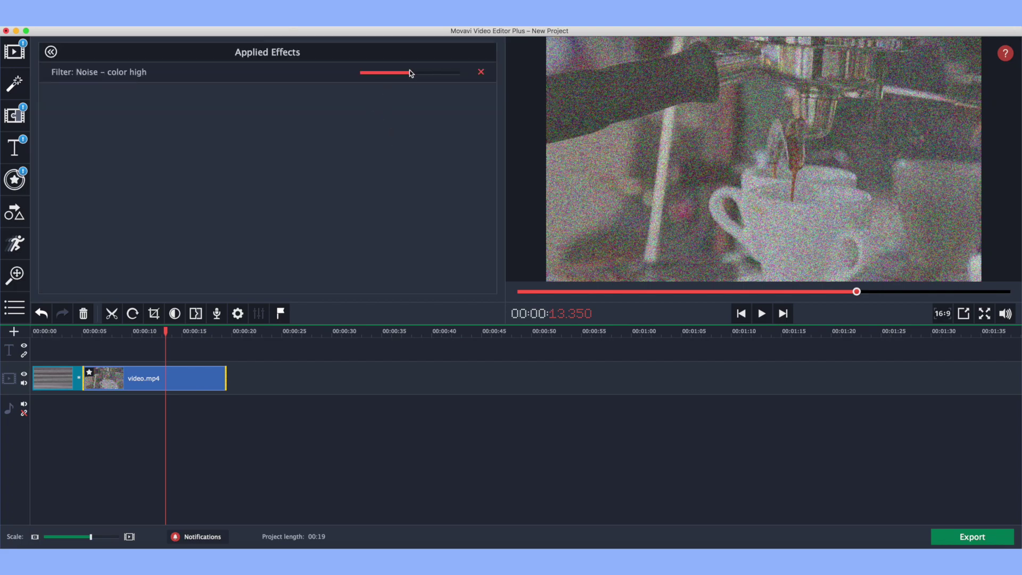
drag(410, 73, 367, 75)
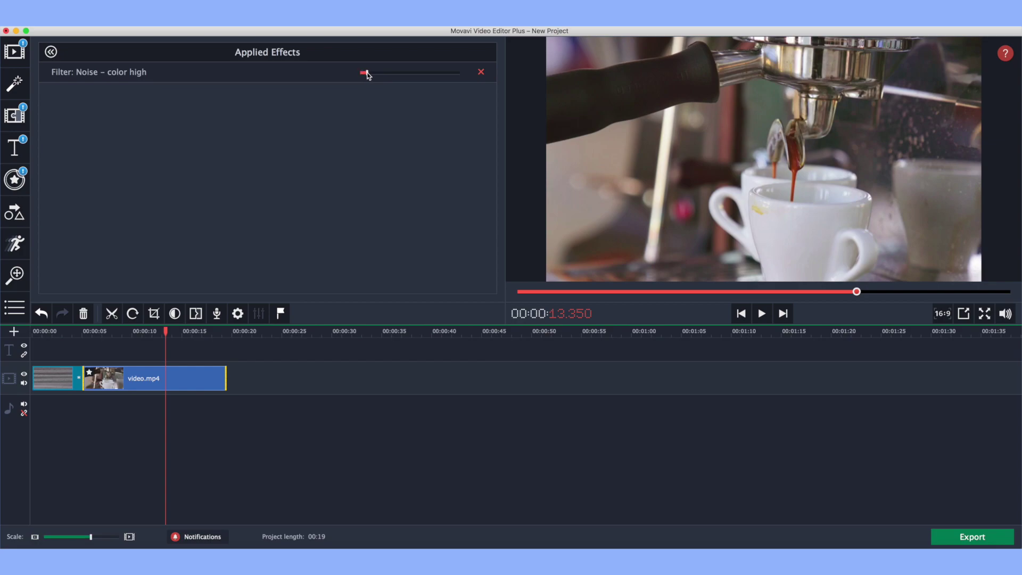
click(480, 72)
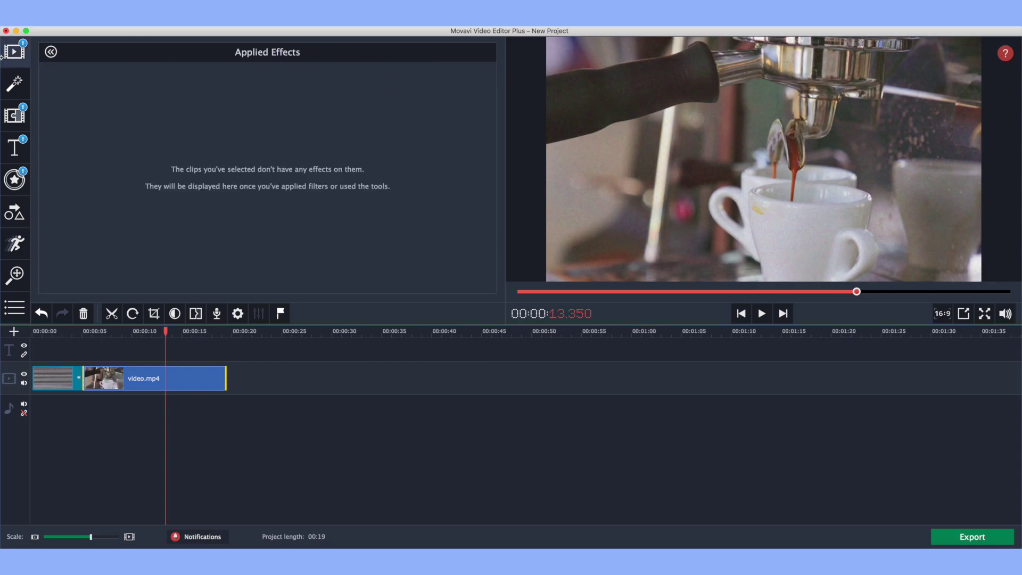
Step: Try the Turner and Vermeer filters on video.mp4, previewing and undoing each
click(51, 52)
click(14, 83)
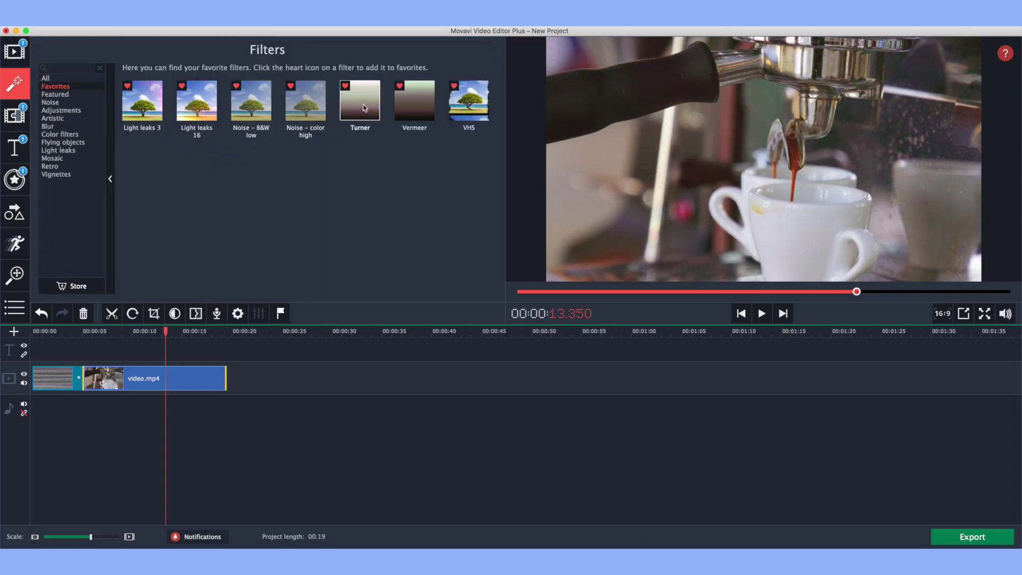
drag(367, 109, 150, 386)
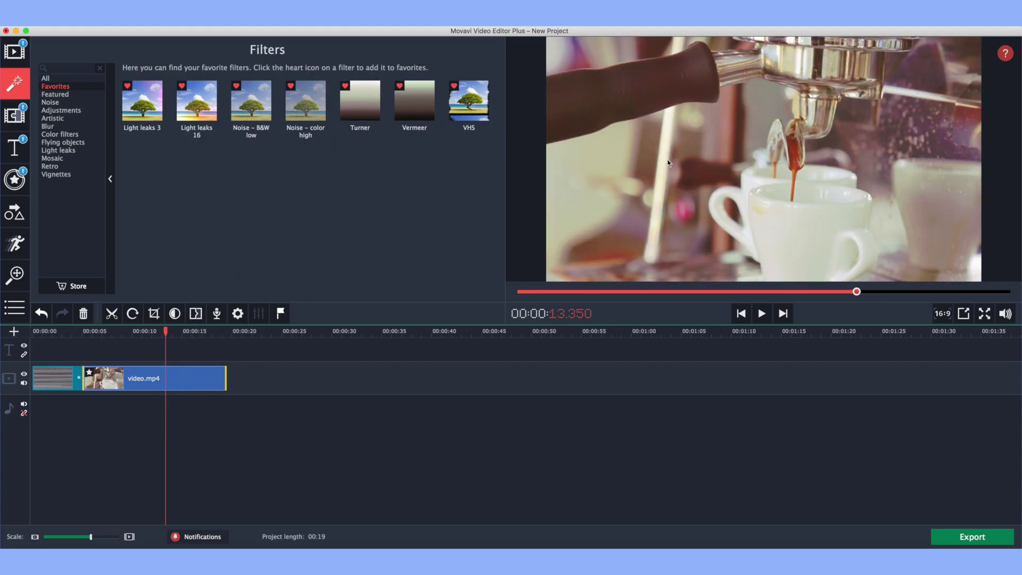
click(762, 314)
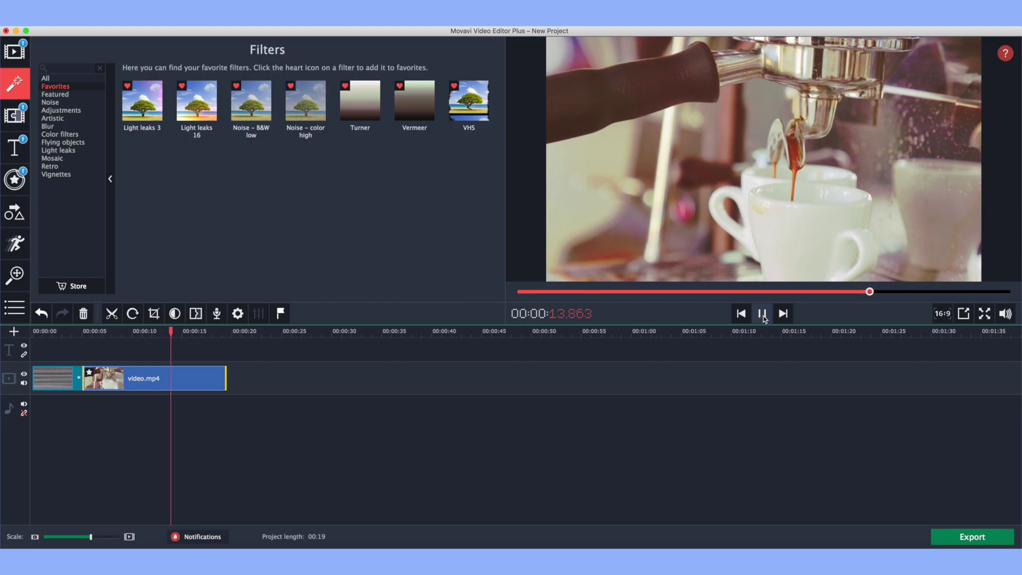
click(41, 313)
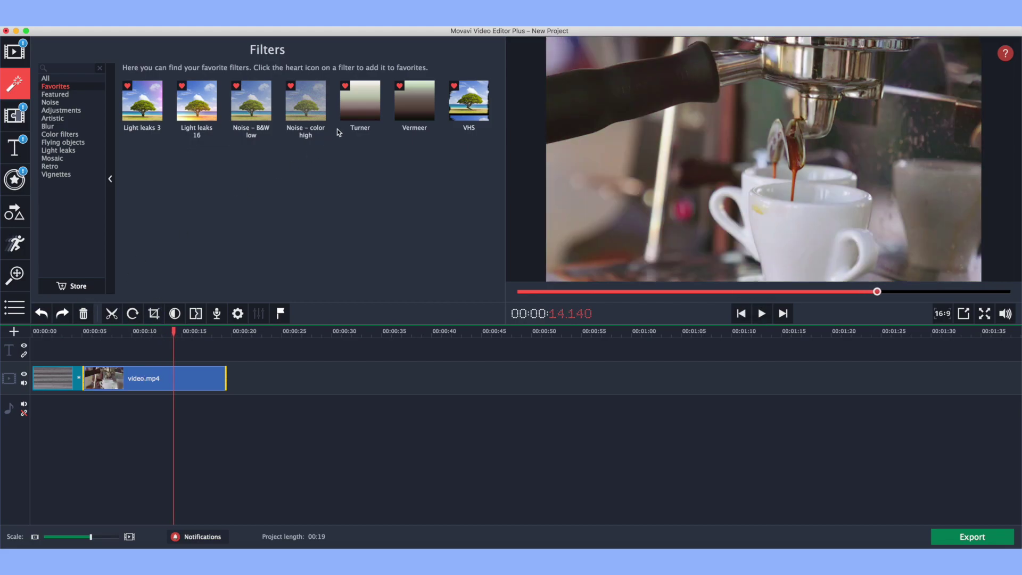
drag(414, 101, 180, 372)
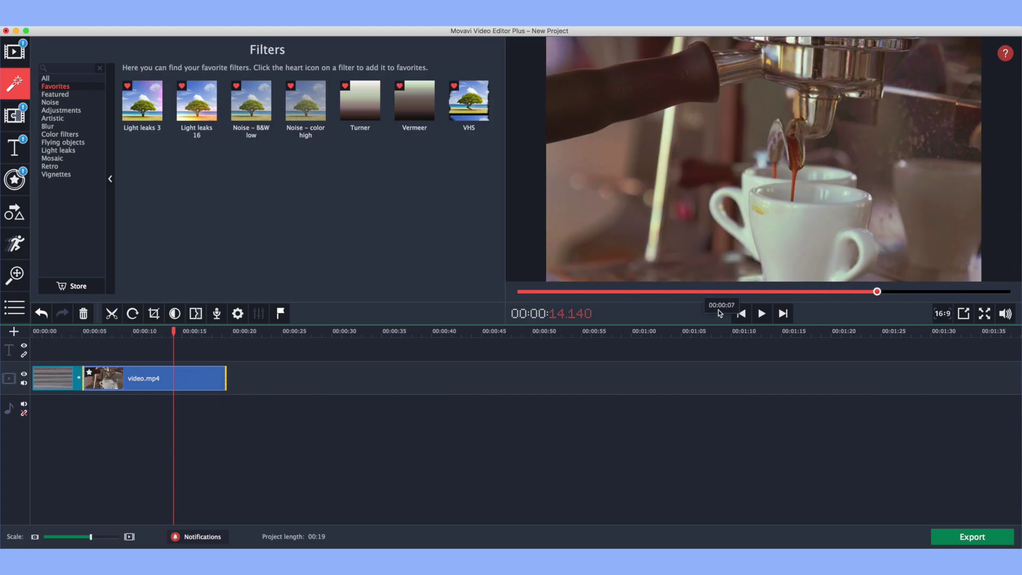
click(762, 313)
click(763, 313)
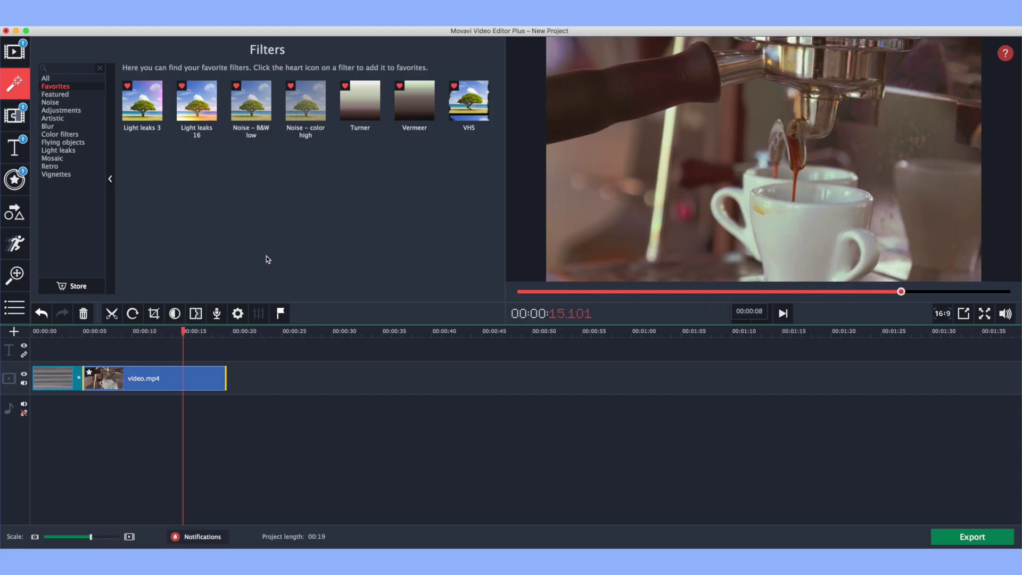
click(41, 314)
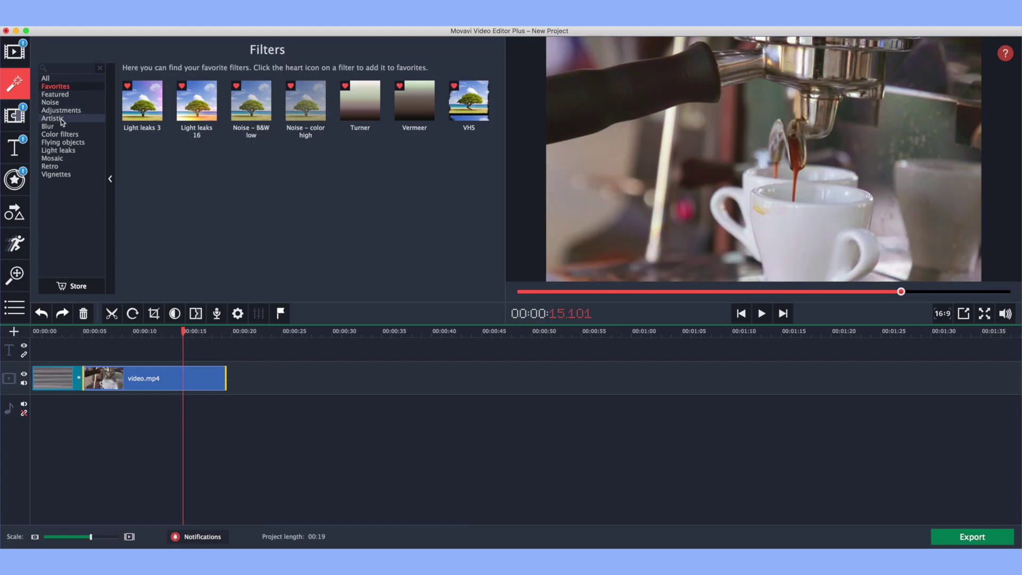
Step: Try the Delacroix color filter on the clip, undo it, and go back to Favorites
click(60, 135)
scroll(321, 226, down, 3)
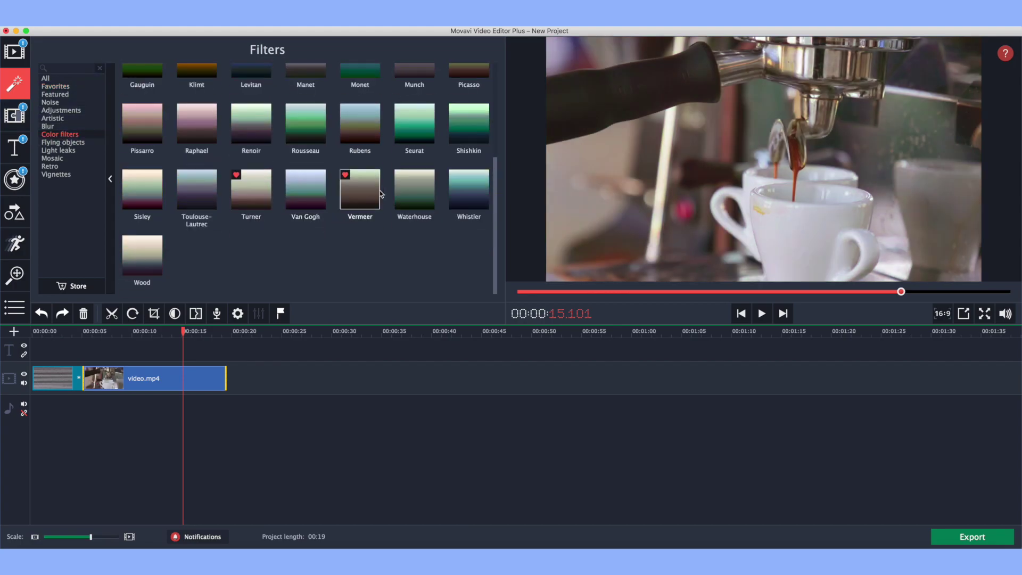
scroll(324, 129, up, 3)
mouse_move(360, 149)
mouse_down()
mouse_move(210, 363)
mouse_move(106, 379)
mouse_up()
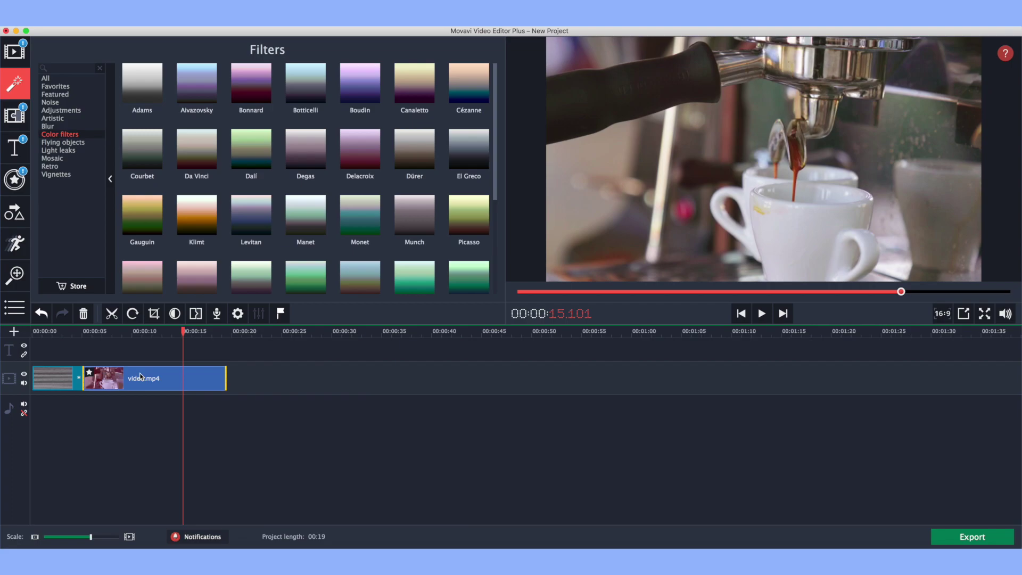
click(41, 313)
click(67, 95)
click(56, 87)
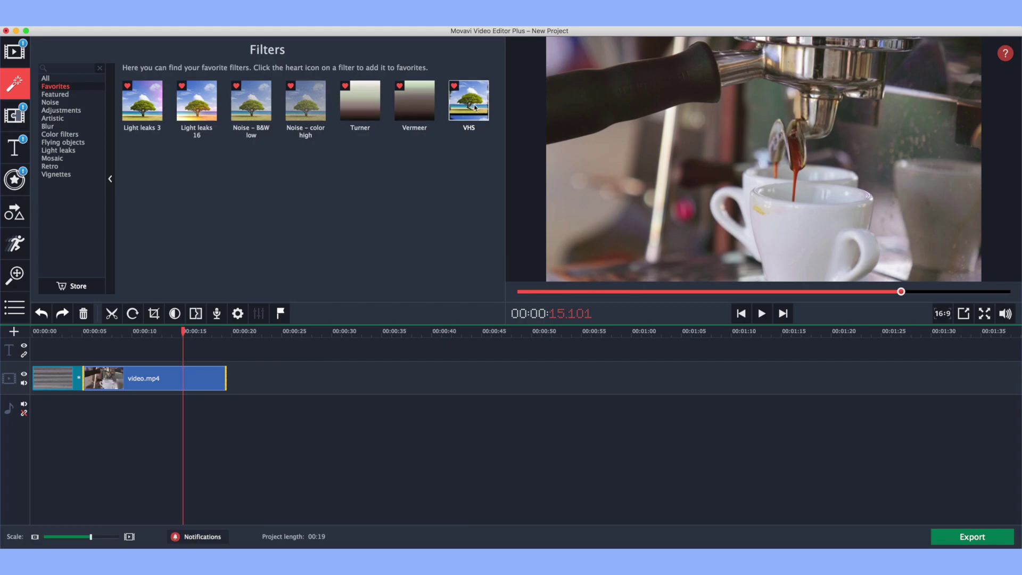
Step: Apply the VHS filter to video.mp4 and preview it from about 7.5 seconds
mouse_move(469, 108)
mouse_down()
mouse_move(319, 305)
mouse_move(187, 397)
mouse_move(177, 373)
mouse_up()
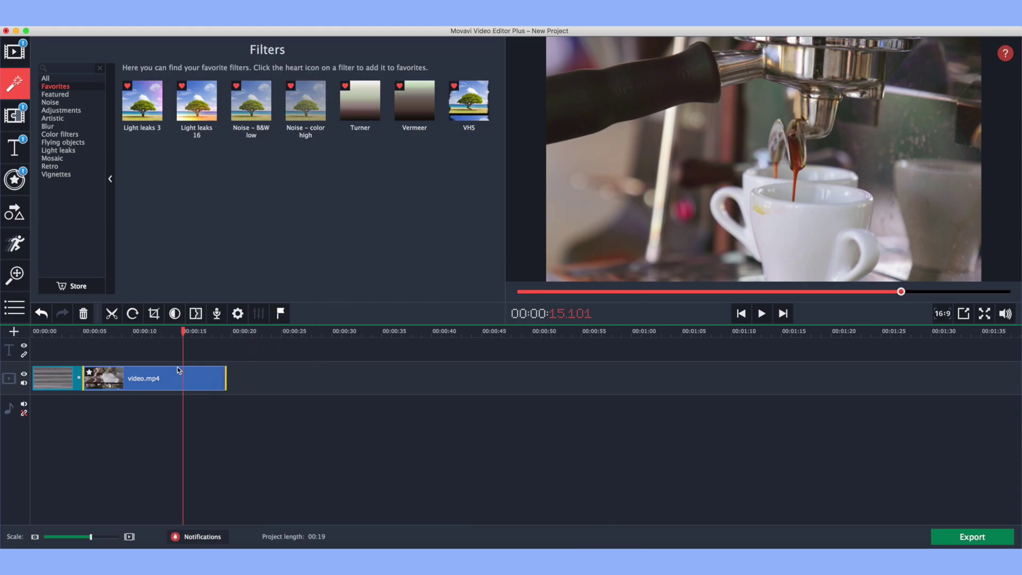
drag(182, 334, 108, 334)
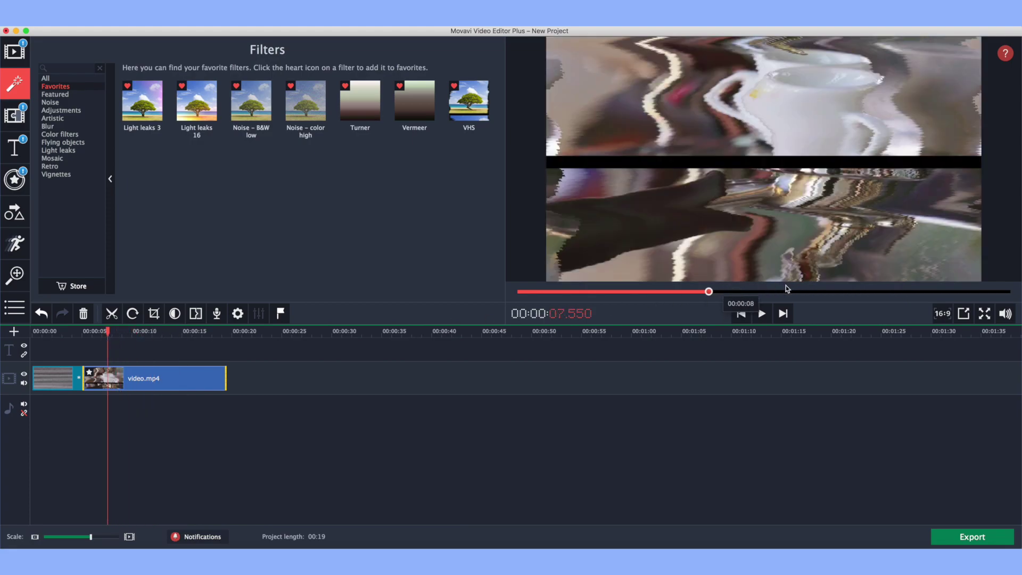
click(760, 313)
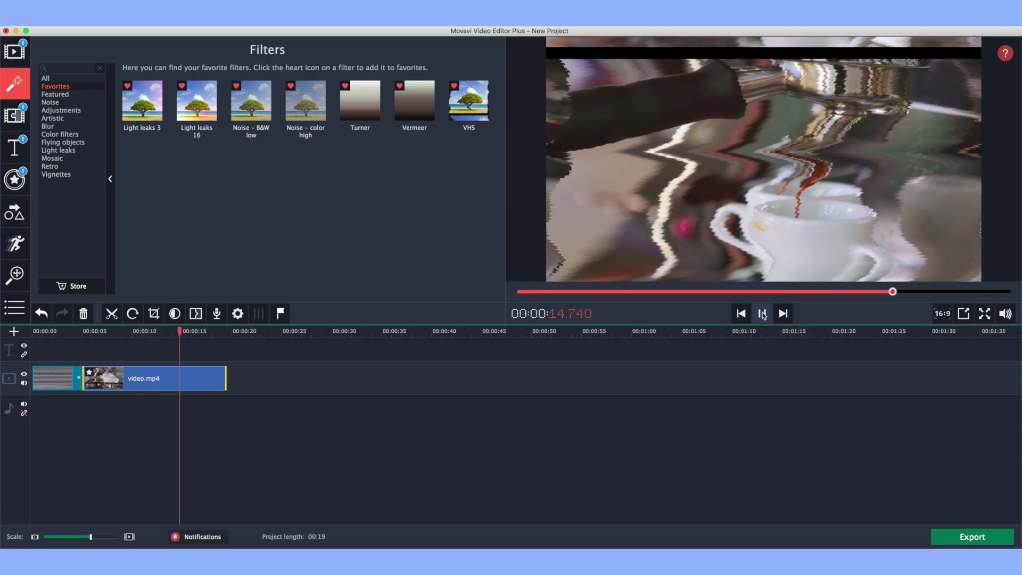
click(762, 313)
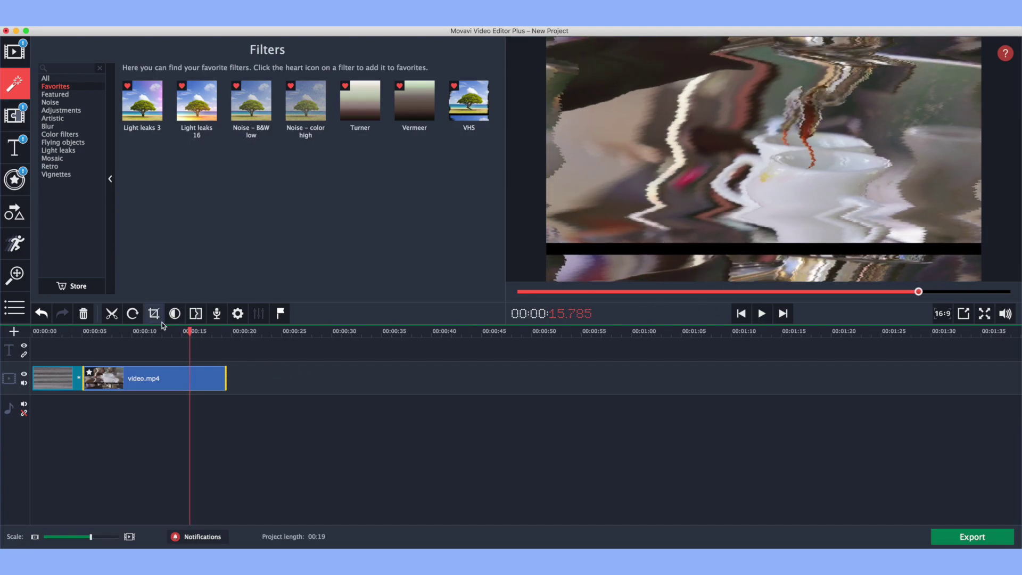
Step: Lower the VHS filter's intensity on video.mp4 to about 60% in Applied Effects
click(159, 375)
click(238, 314)
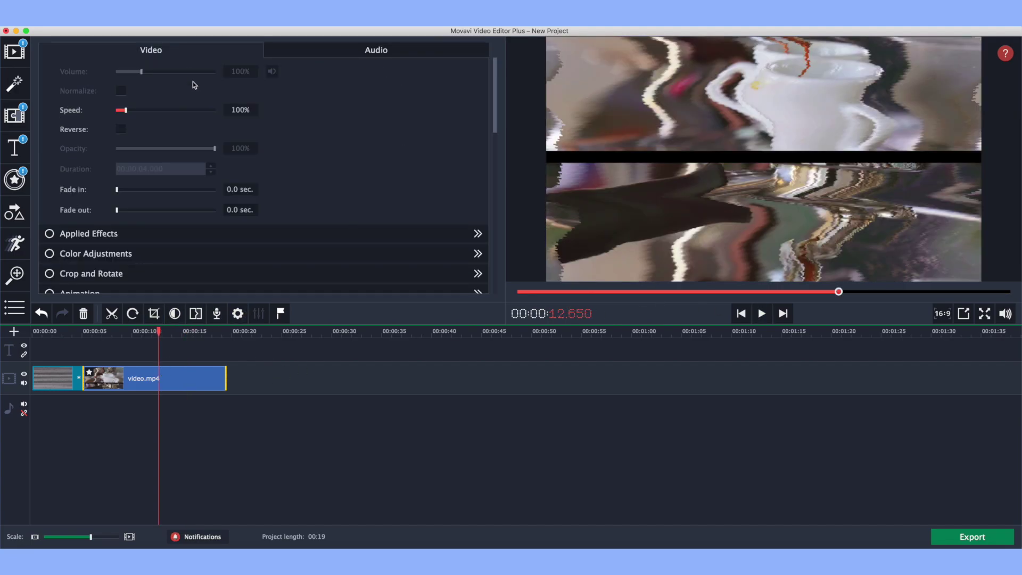
click(258, 238)
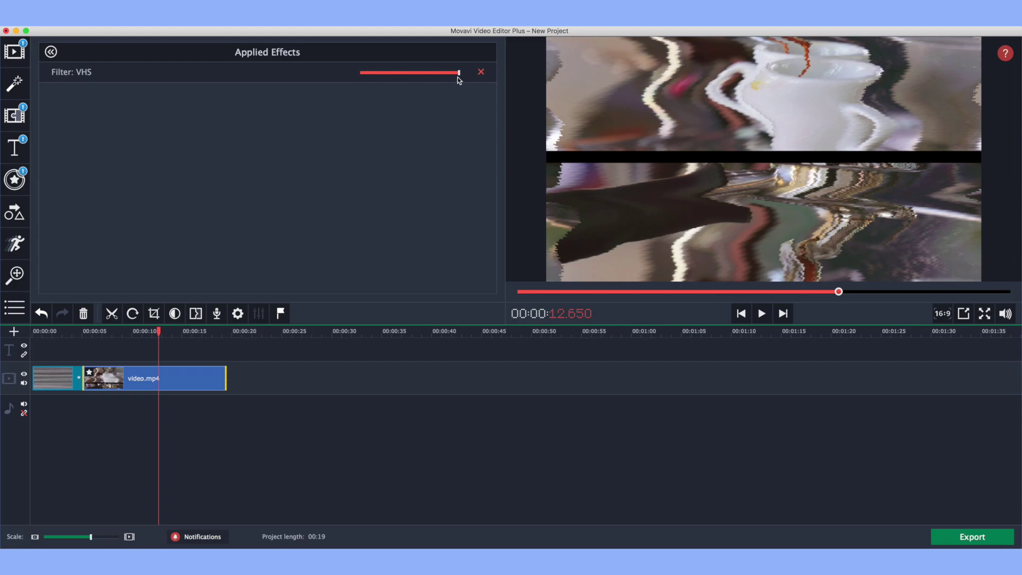
drag(459, 71, 419, 73)
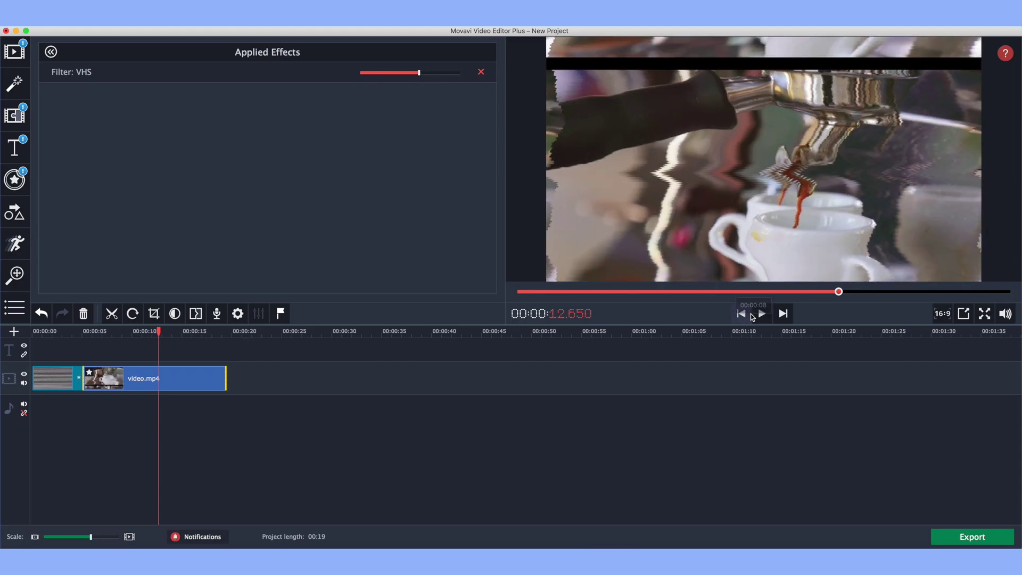
click(756, 314)
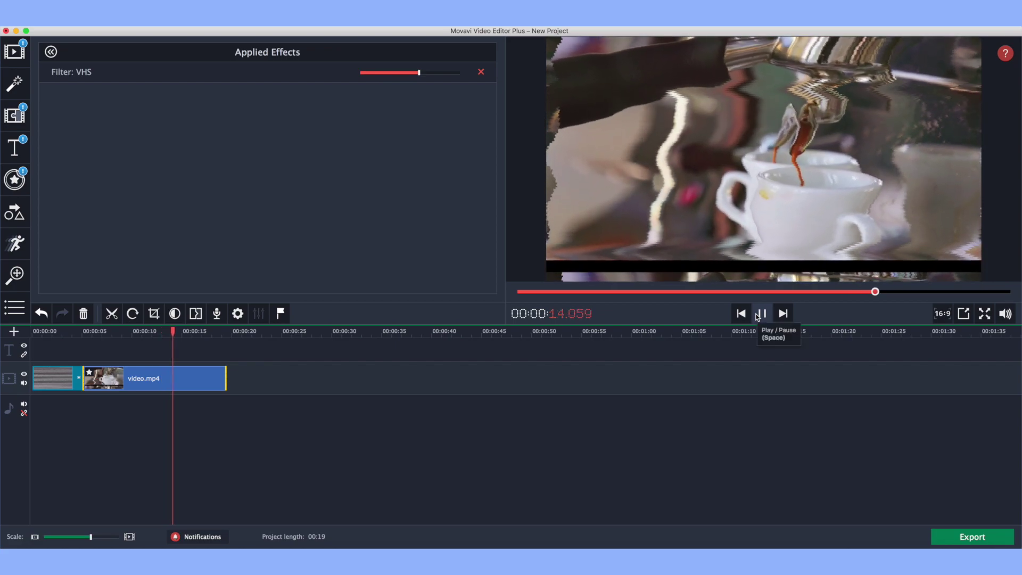